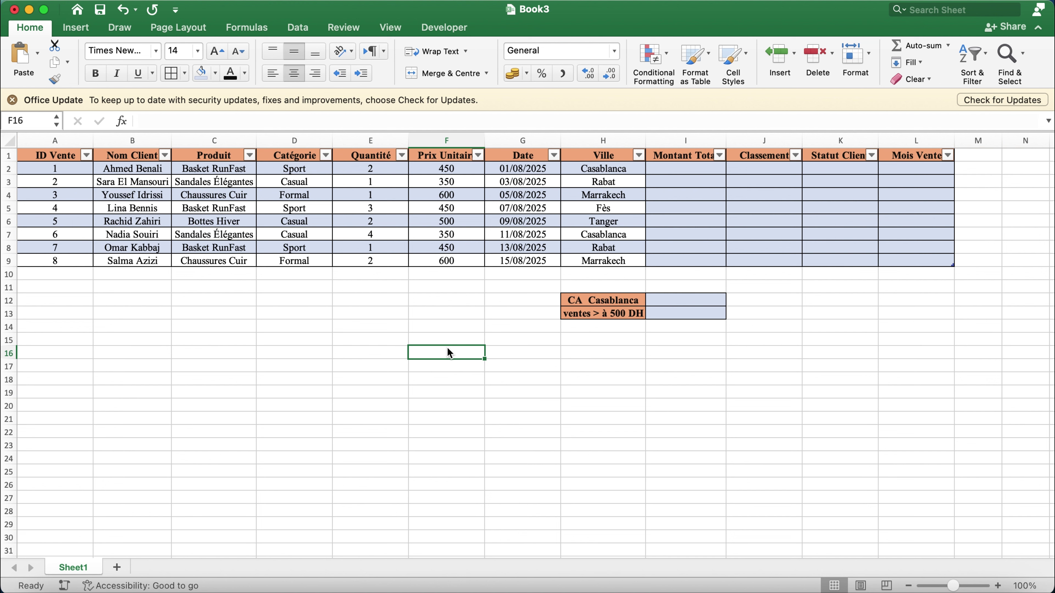
Step: Fill the Montant Total column with a formula multiplying Quantité by Prix Unitaire
left_click(685, 170)
type("=")
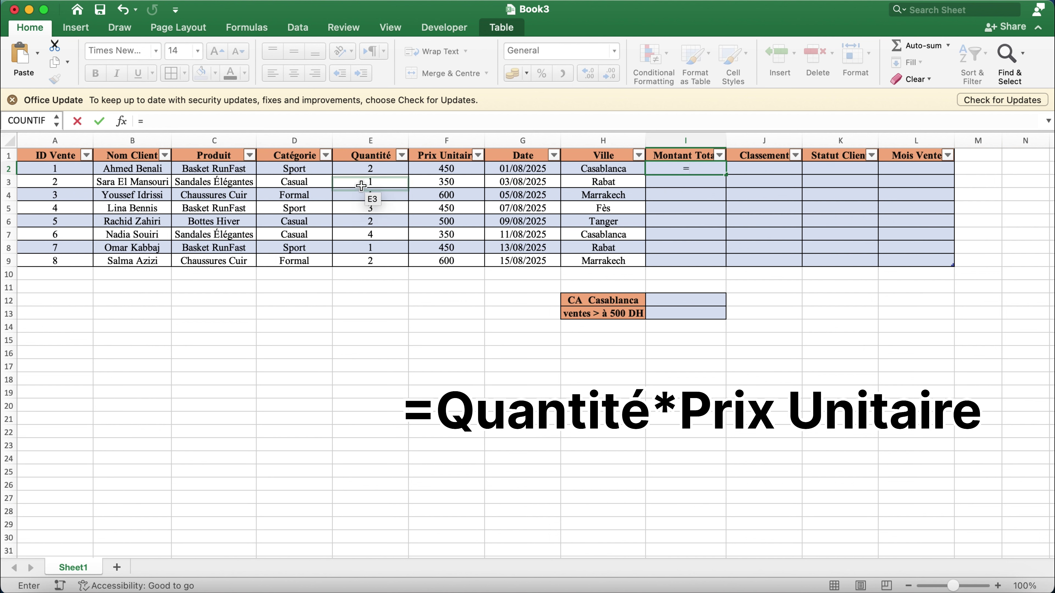
left_click(369, 166)
type("*")
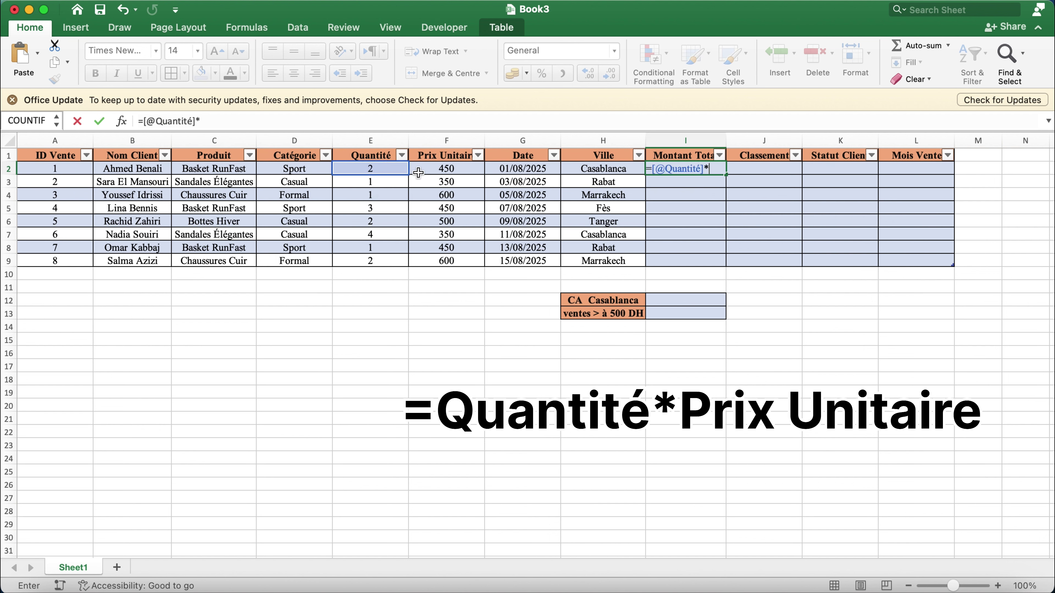
left_click(433, 171)
key("Return")
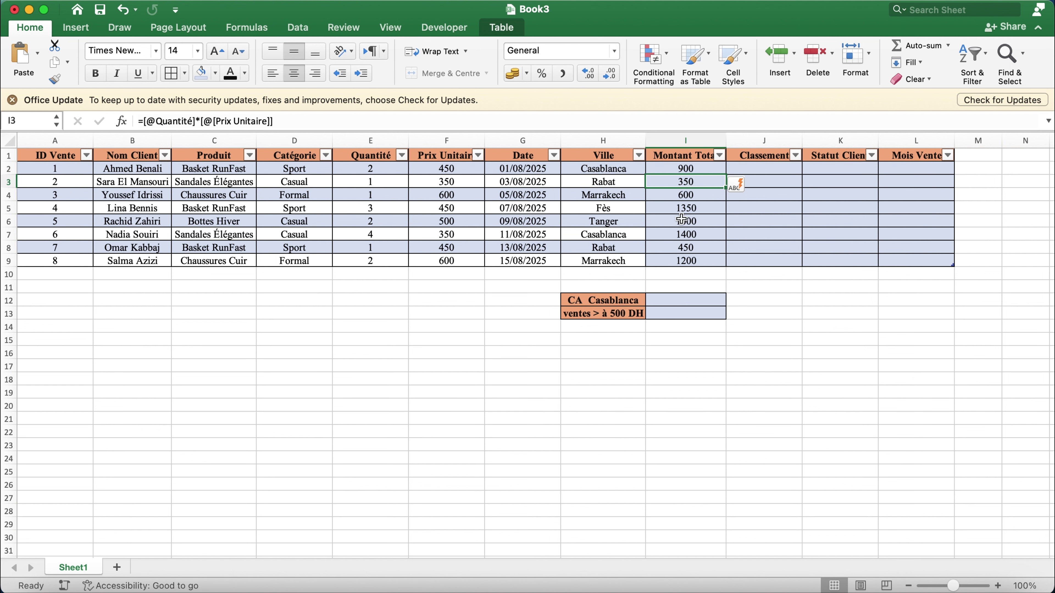
Step: Rank each sale in the Classement column using RANK.EQ on its Montant Total against the whole Montant Total column
left_click(777, 170)
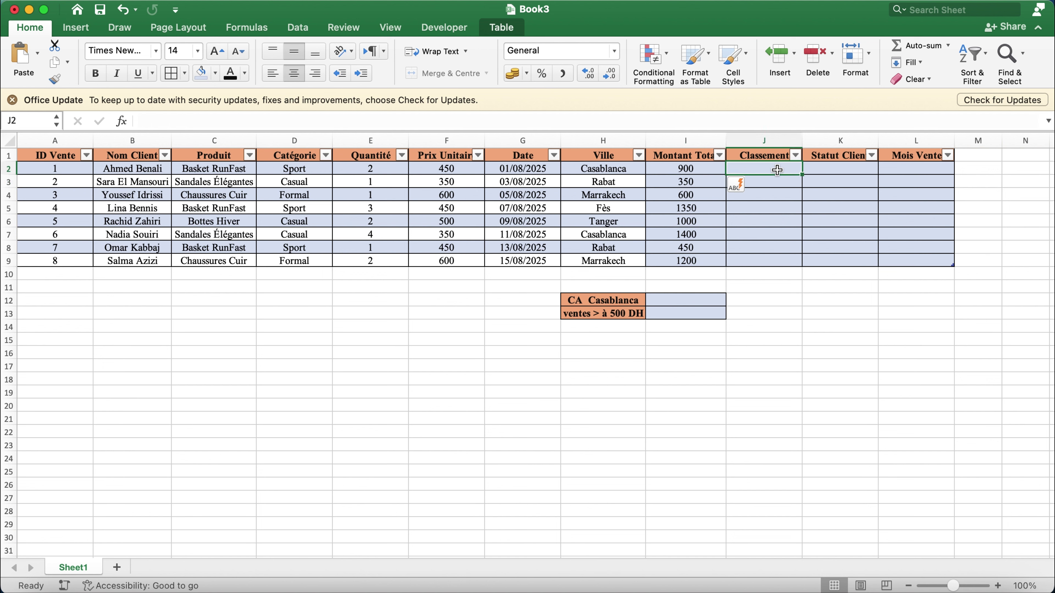
type("=")
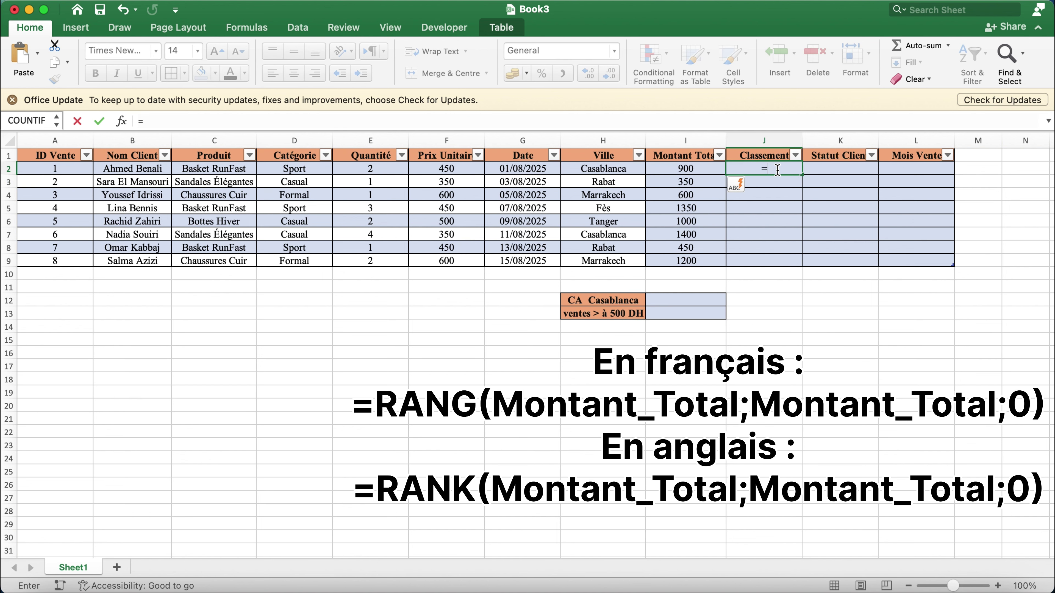
type("ra")
key("Down")
key("Down")
key("Down")
key("Down")
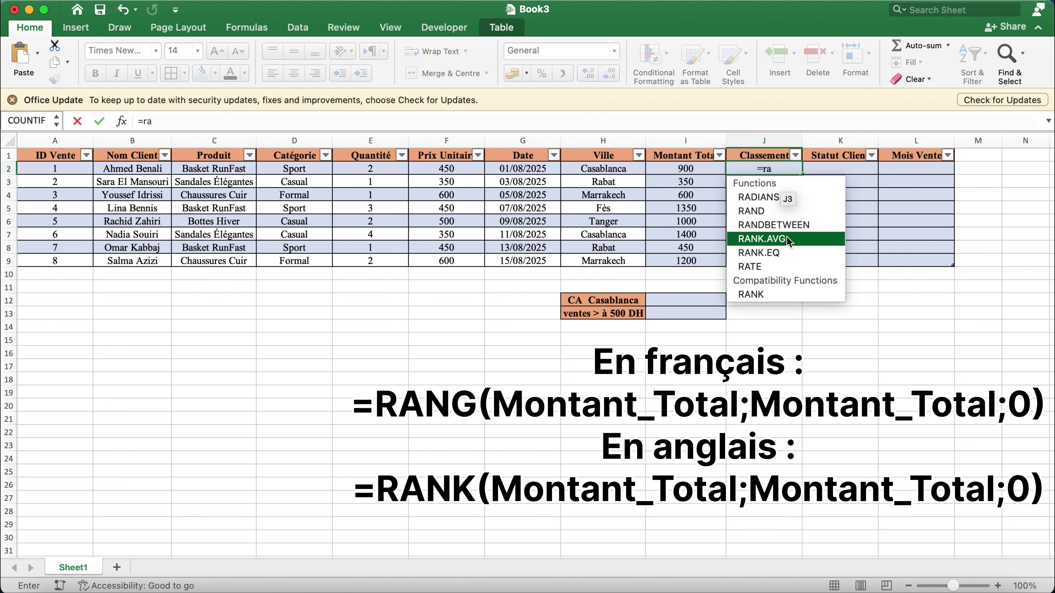
key("Tab")
left_click(685, 169)
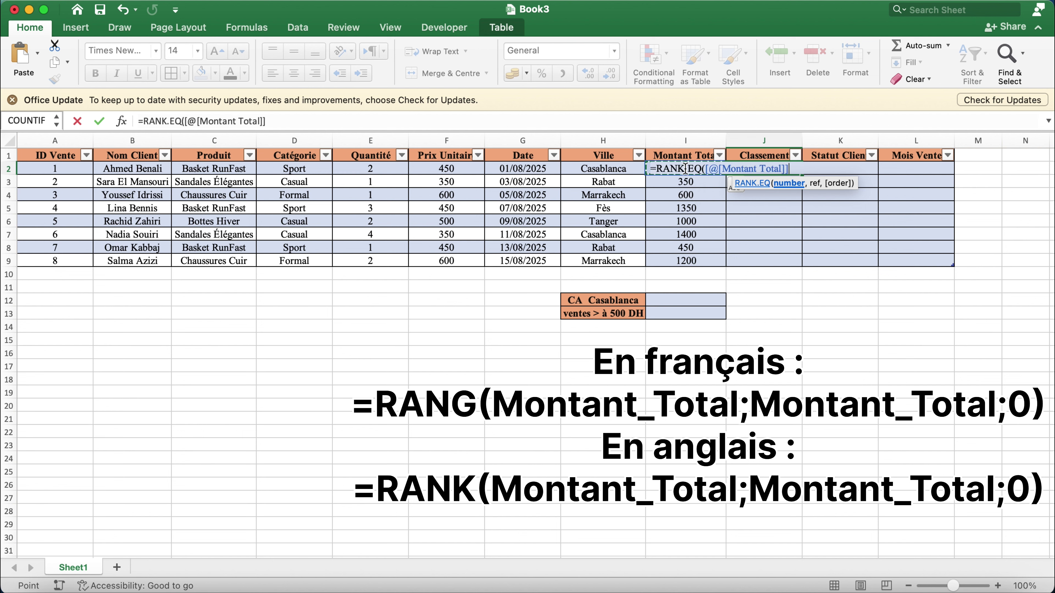
type(",")
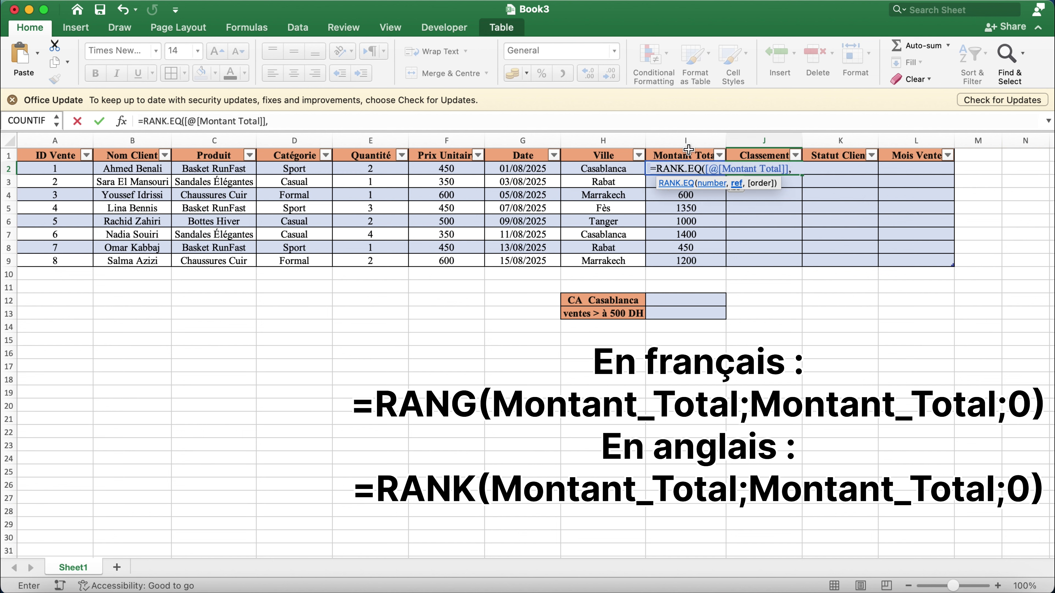
left_click(688, 152)
left_click(689, 152)
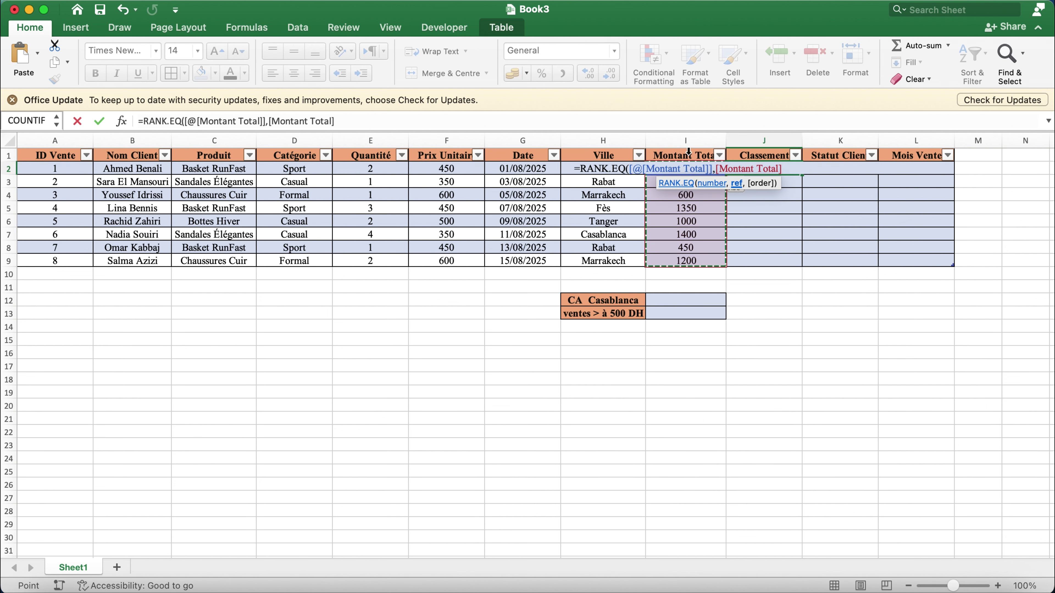
key("Return")
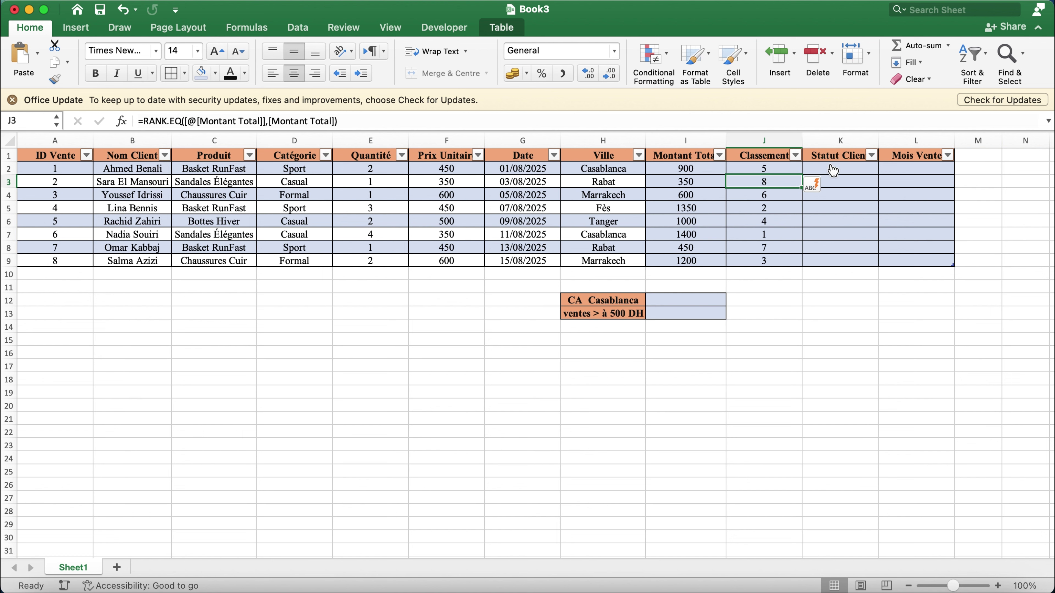
Step: Fill Statut Client with a nested IF on Montant Total: "trés bon" above 1000, "bon" above 500, otherwise "standard"
left_click(830, 167)
type("=IF(")
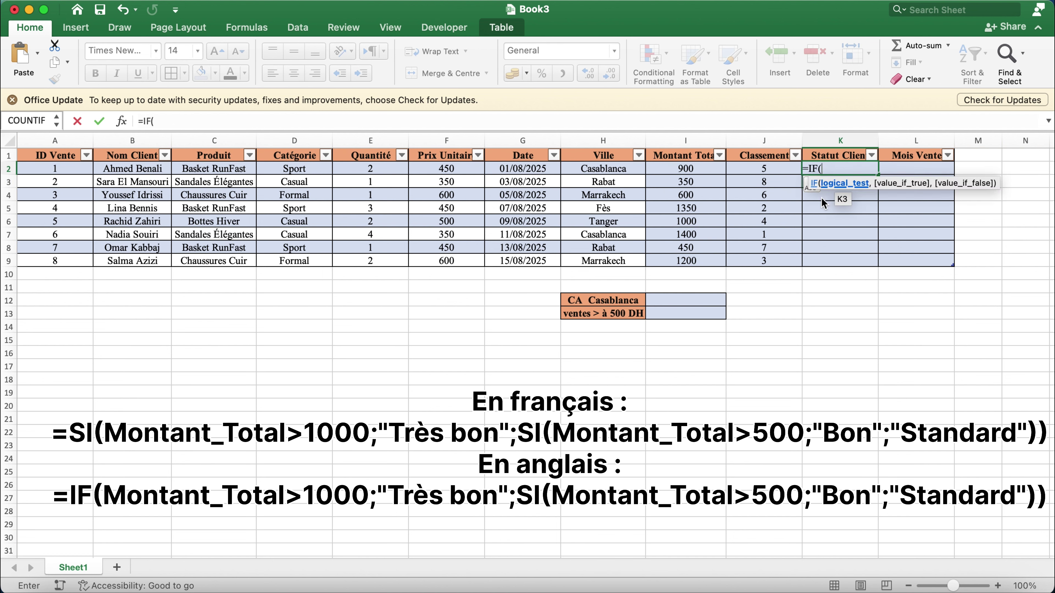
left_click(704, 170)
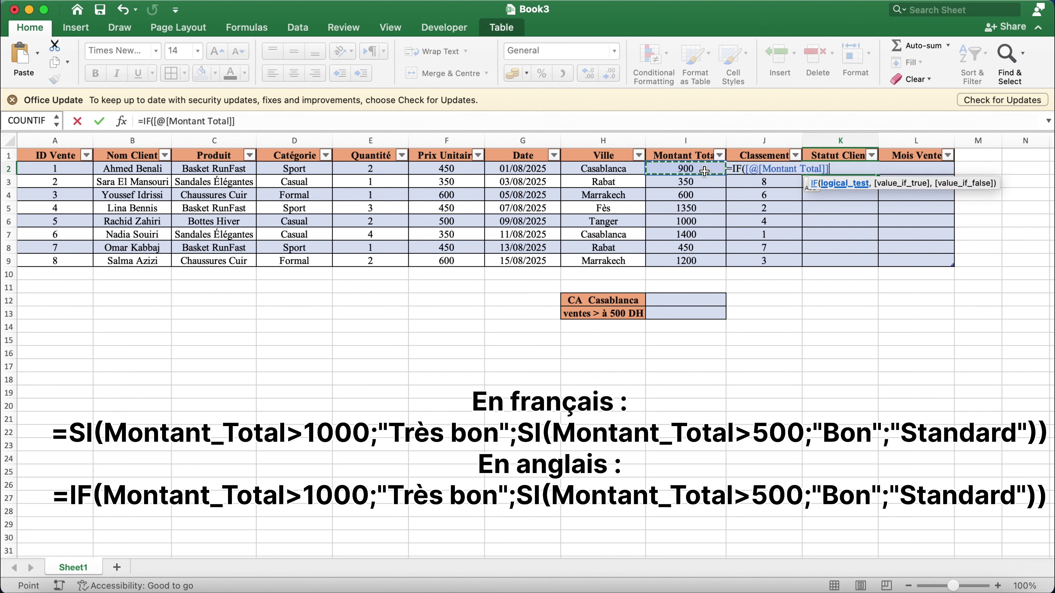
type(">1000,\"trés")
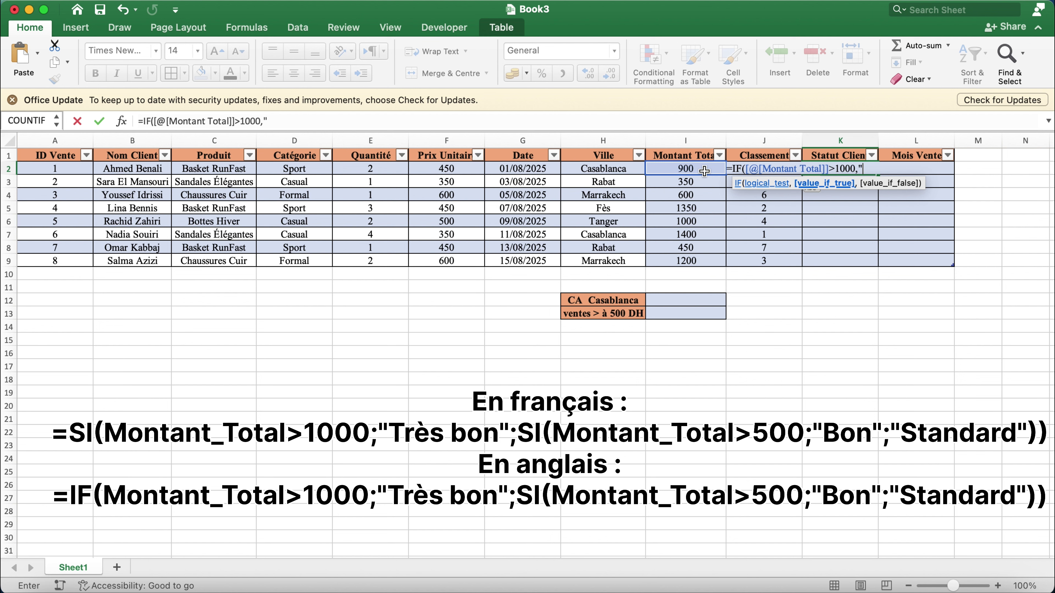
type(" bon\",IF(")
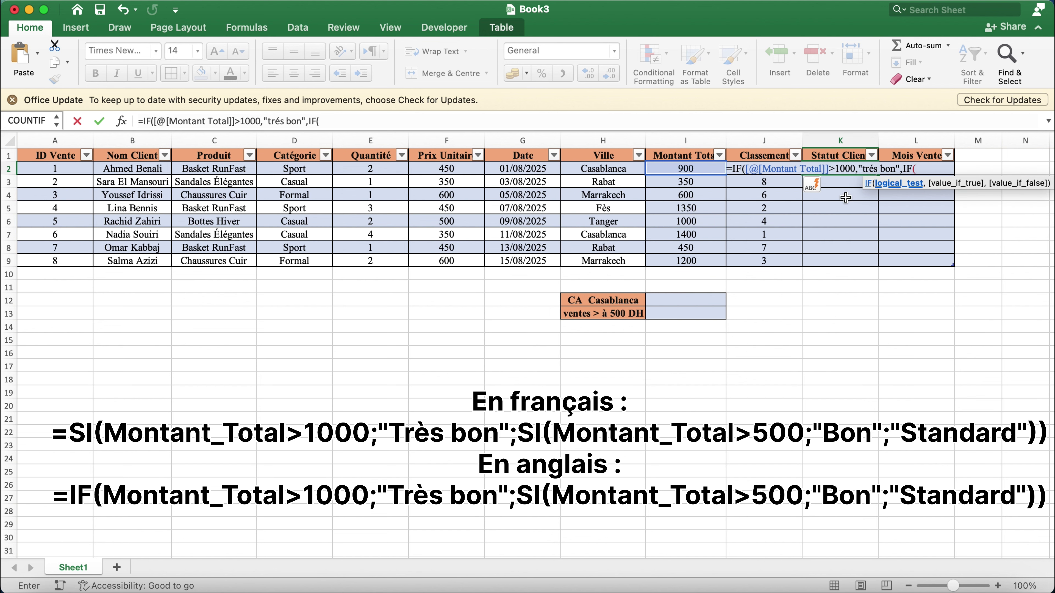
left_click(682, 169)
type(">5")
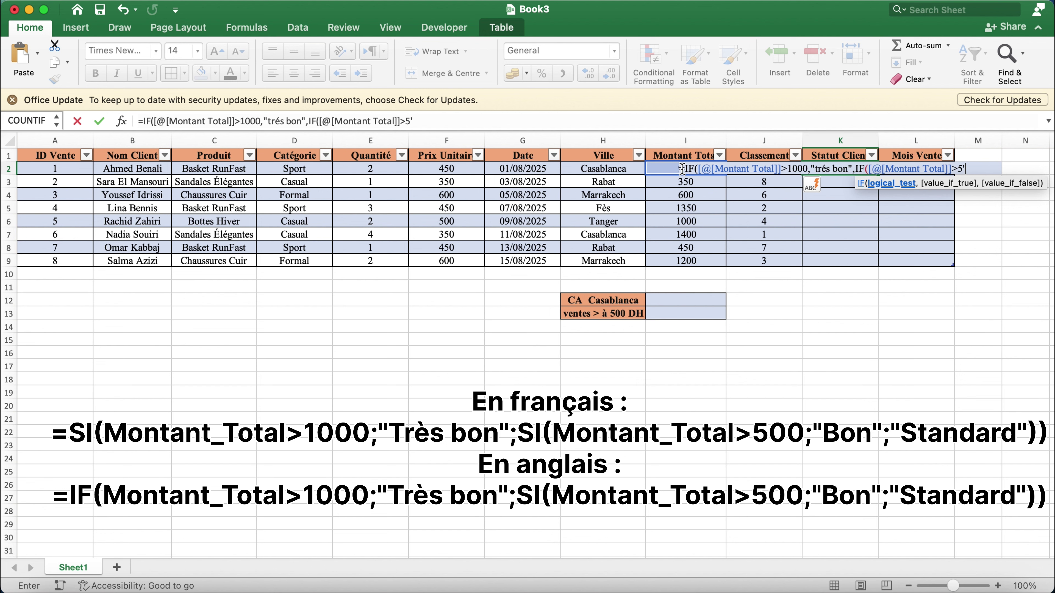
type("00,\"bon")
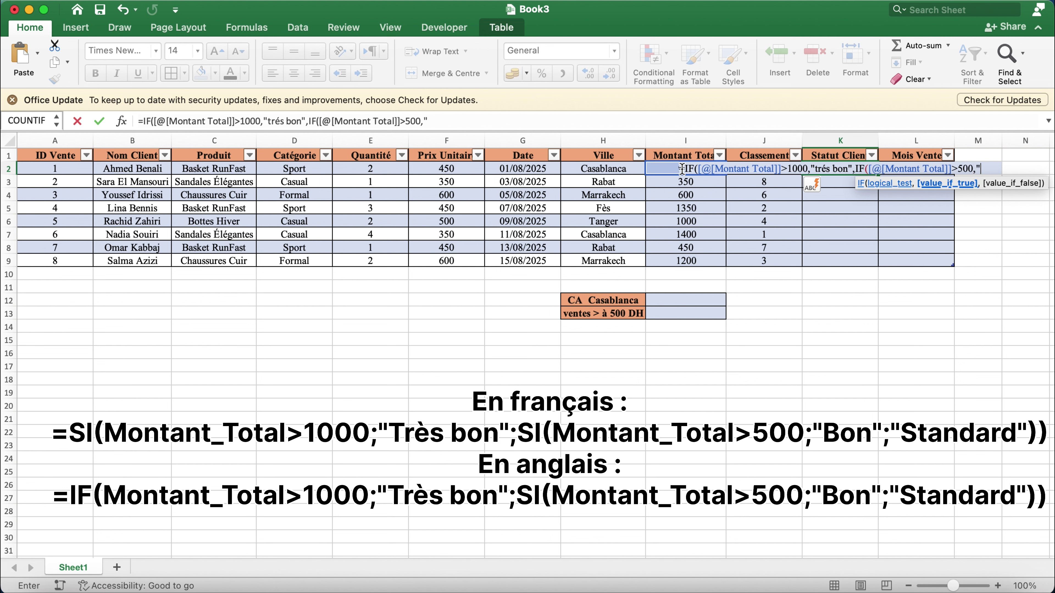
type("\",\"standar")
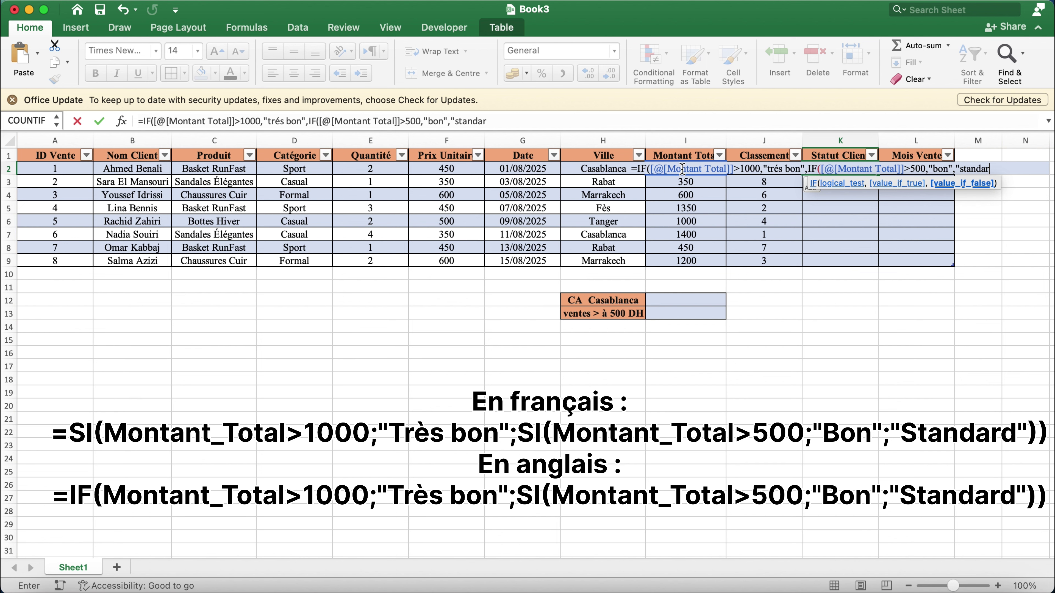
type("d\"))")
key("Return")
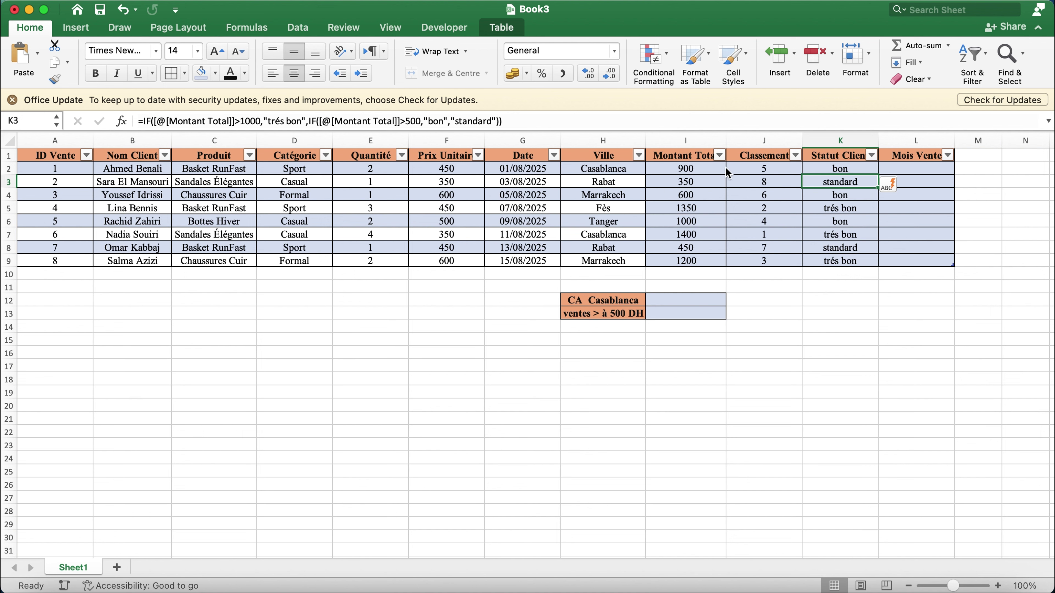
Step: Fill the Mois Vente column with the MONTH of each sale's Date
left_click(892, 167)
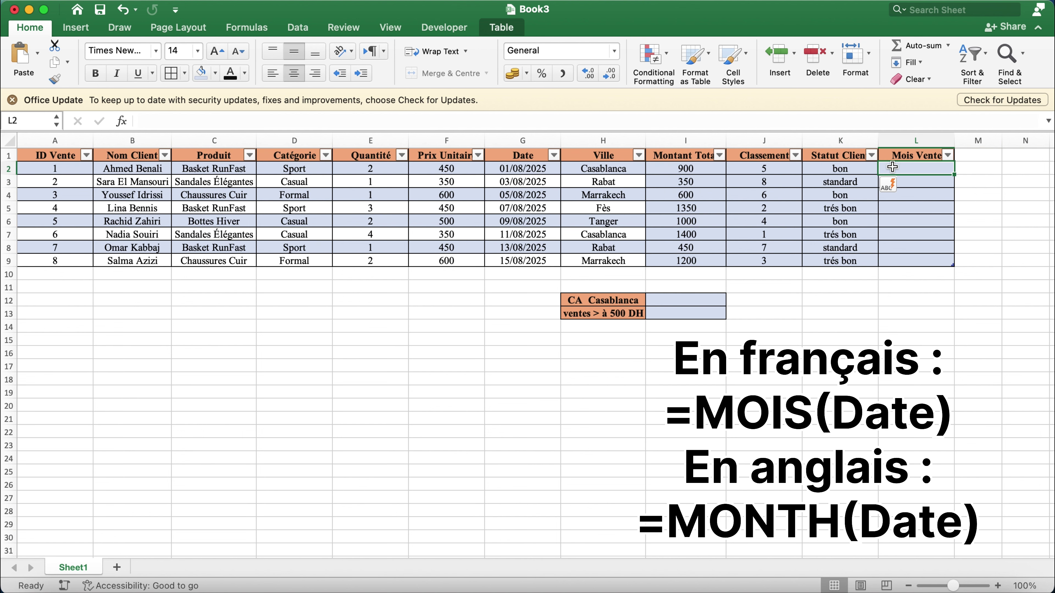
type("=m")
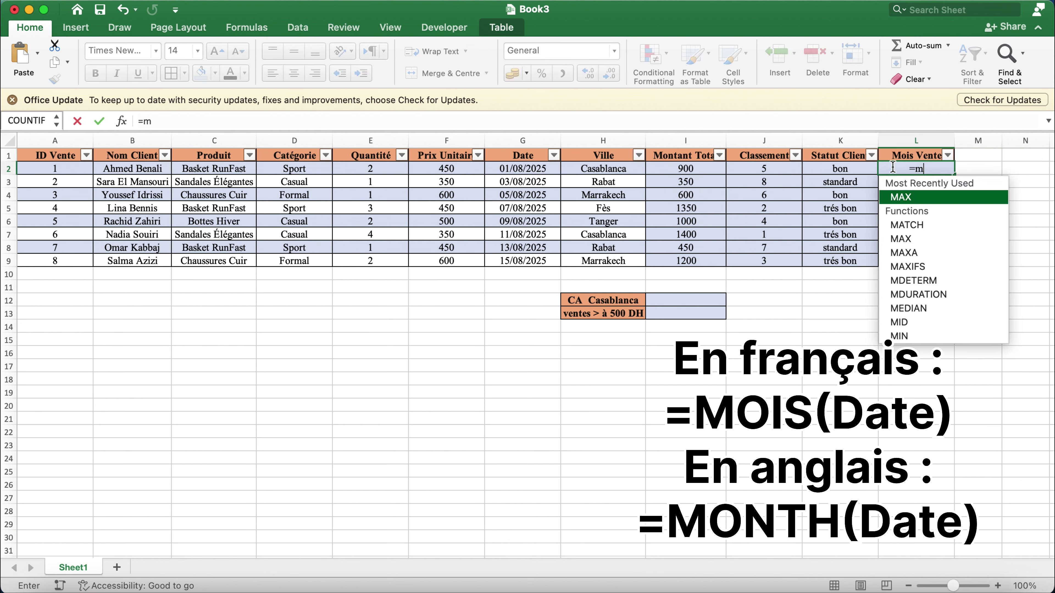
type("o")
double_click(901, 240)
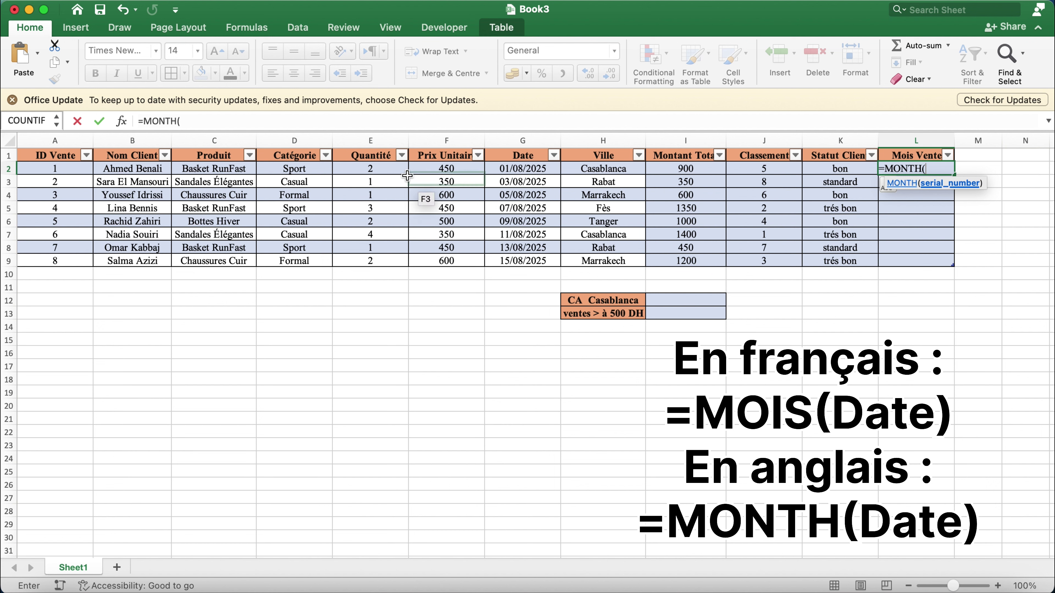
left_click(538, 169)
key("Return")
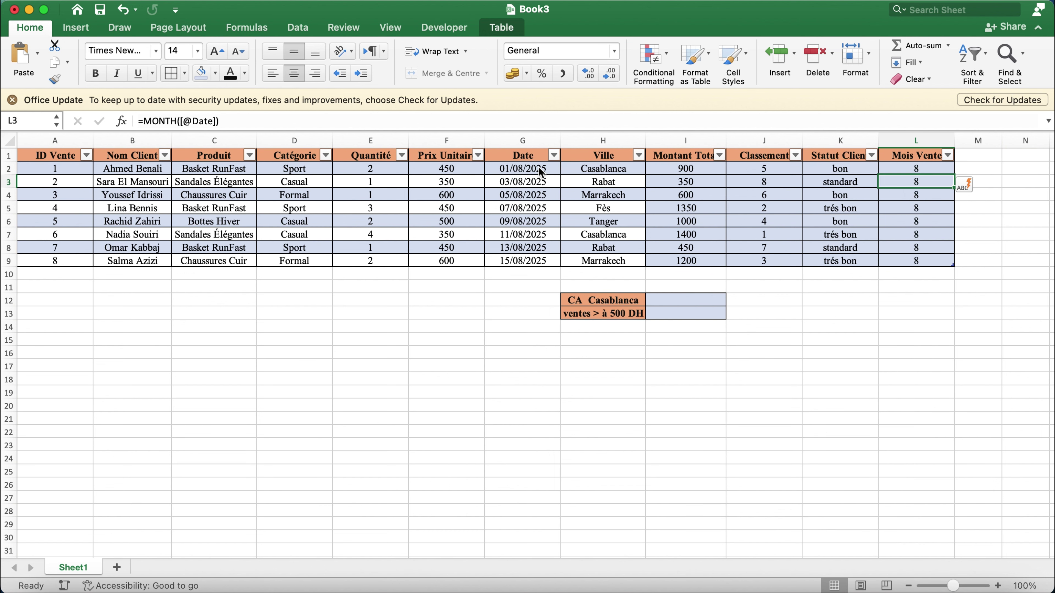
Step: Calculate CA Casablanca in I12 with SUMIFS on Montant Total, matching Catégorie to D2 and Ville to H2
left_click(680, 300)
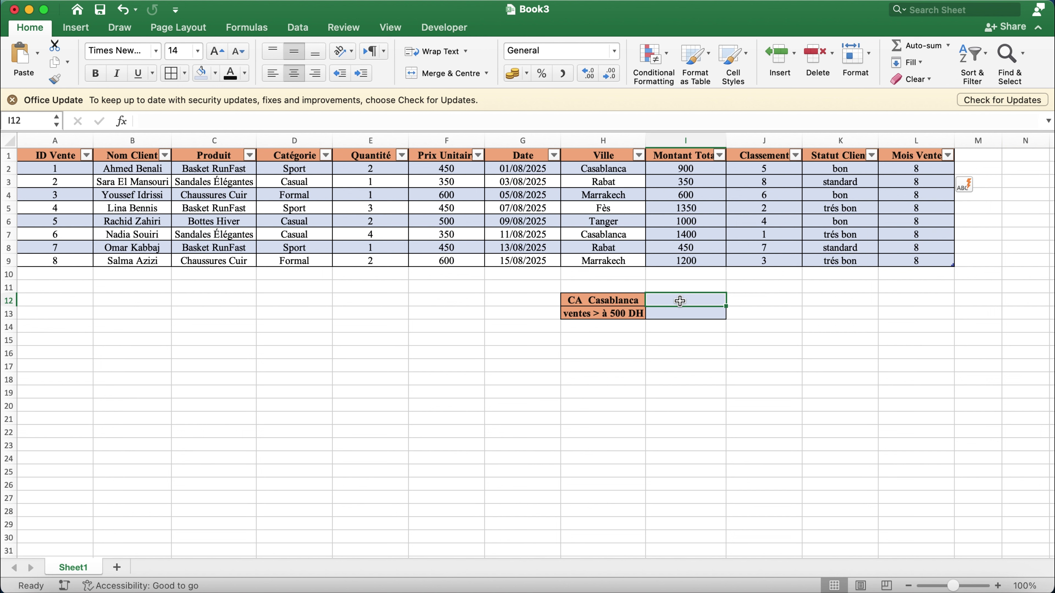
type("=su")
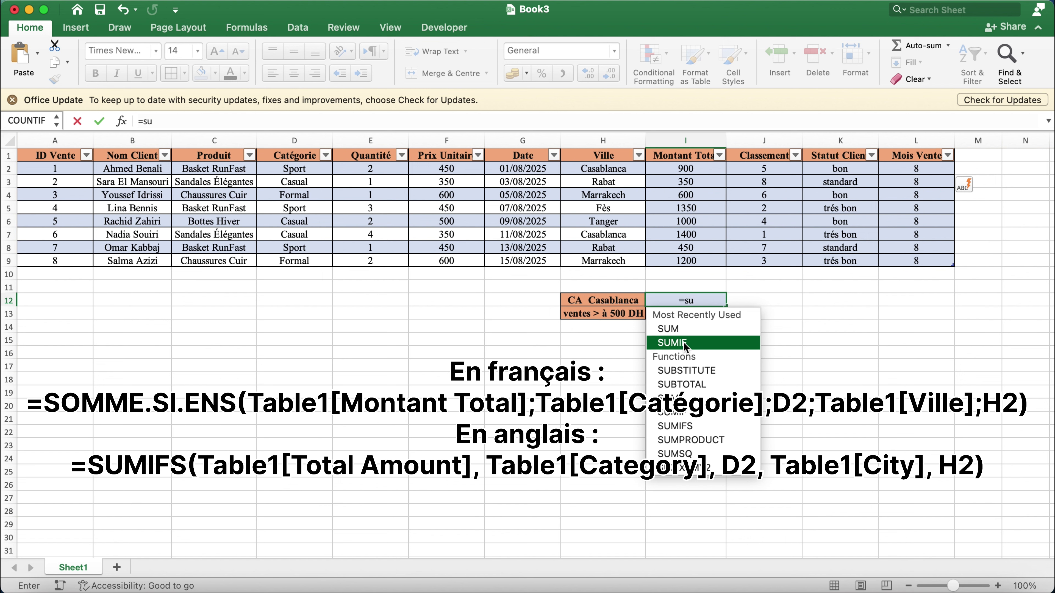
double_click(699, 427)
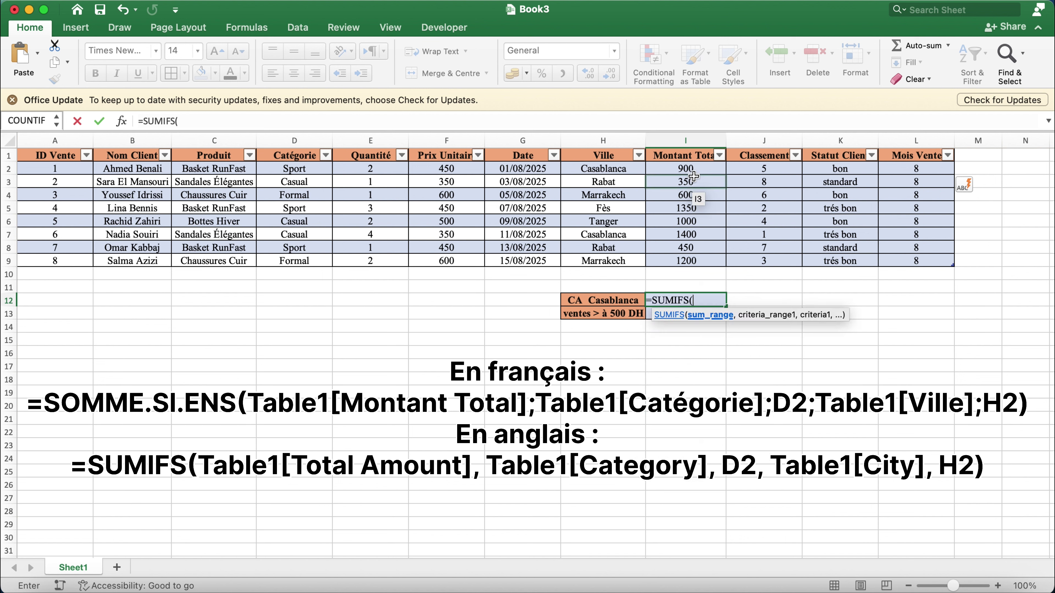
left_click_drag(693, 169, 694, 261)
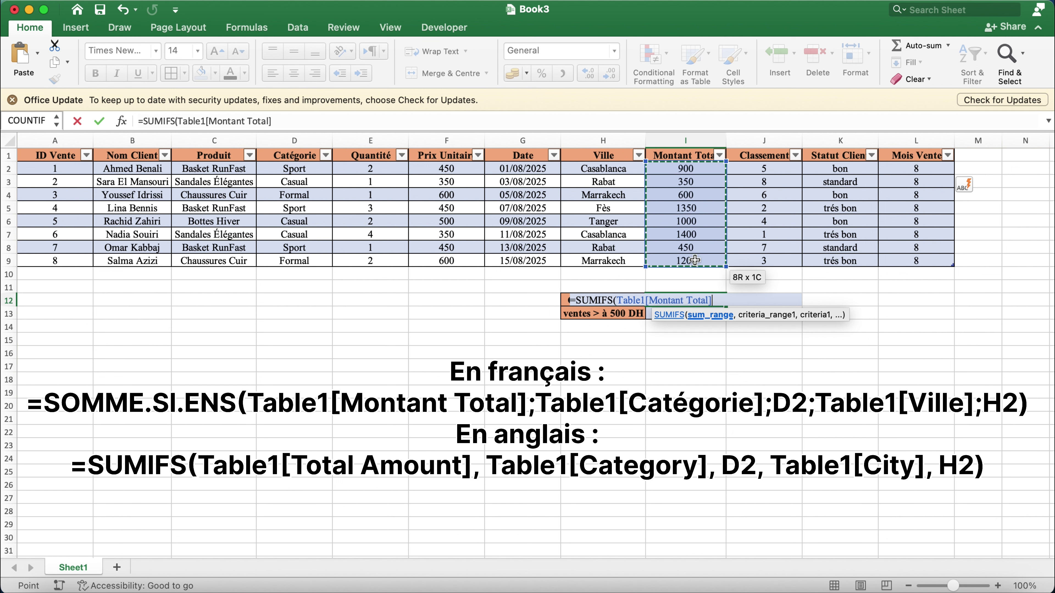
type(",")
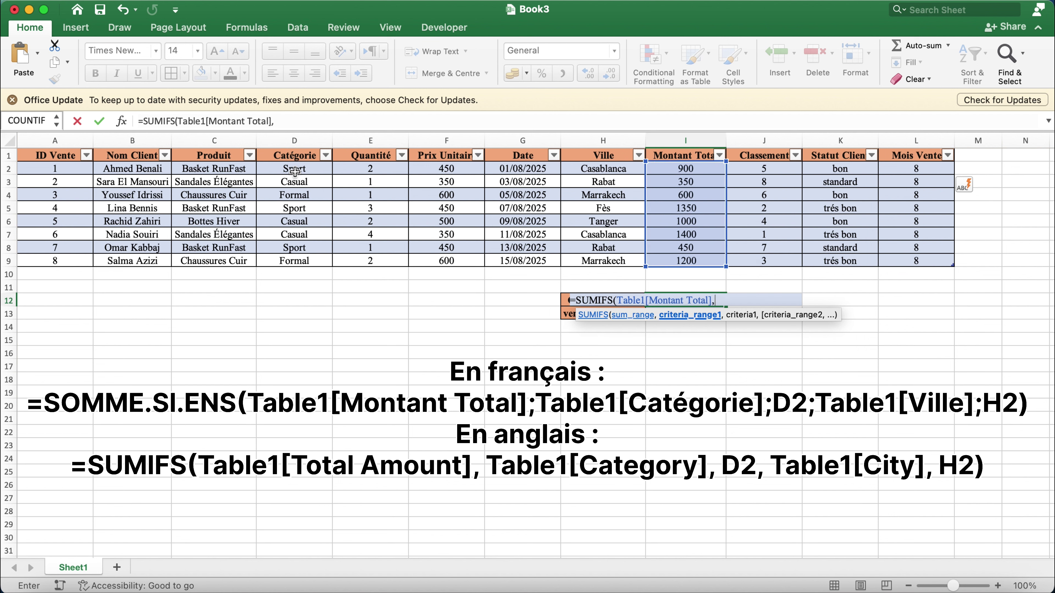
left_click_drag(296, 169, 295, 255)
type(",")
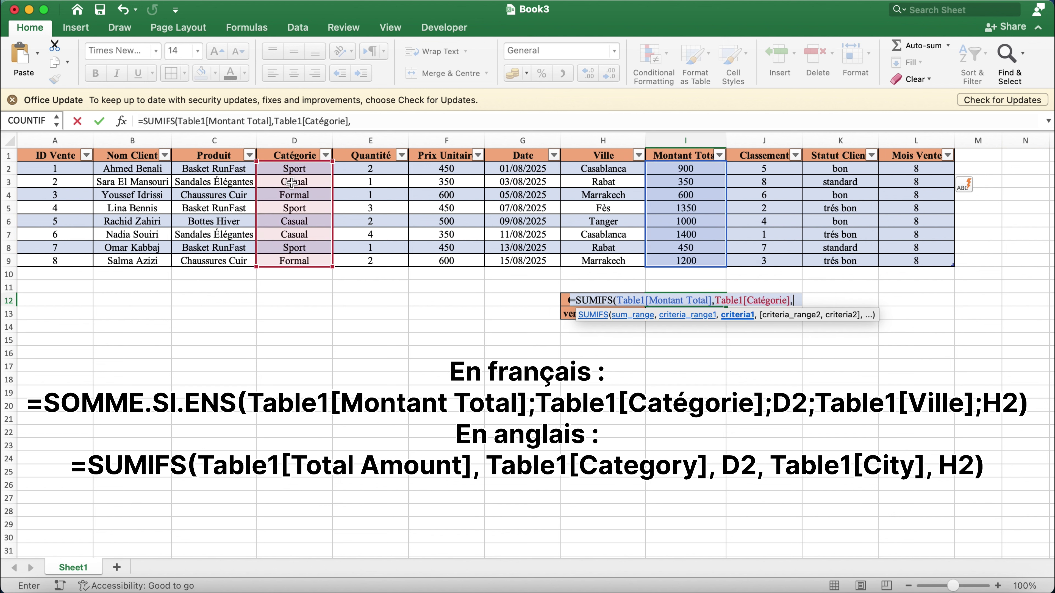
left_click(293, 172)
type(",")
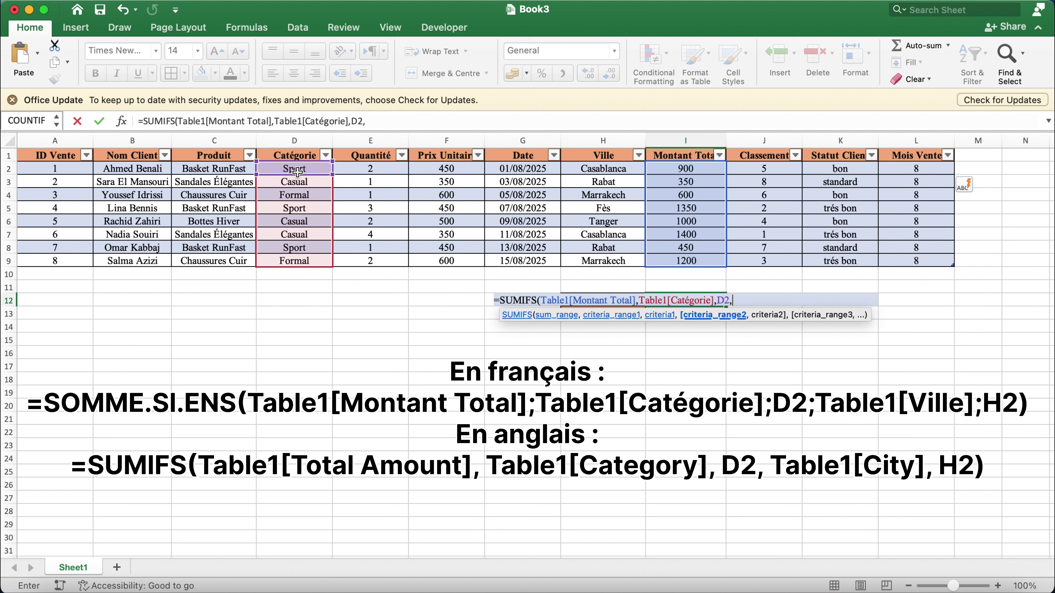
left_click(610, 173)
left_click_drag(609, 174, 609, 261)
type(",")
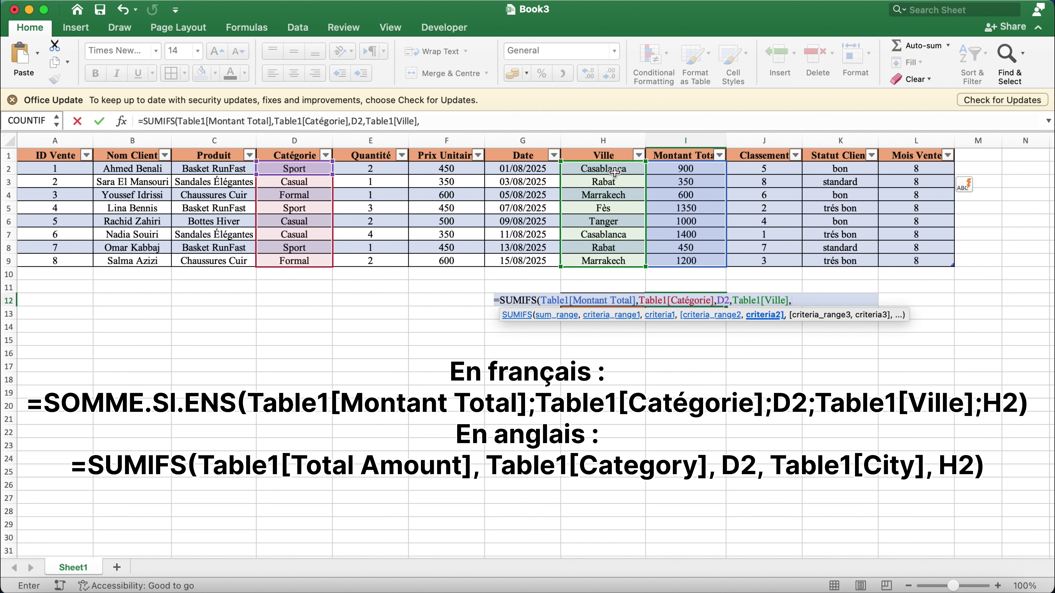
left_click(613, 172)
key("Return")
Step: Count the sales above 500 DH in I13 using COUNTIF on the Montant Total column with the criterion ">500"
type("=cou")
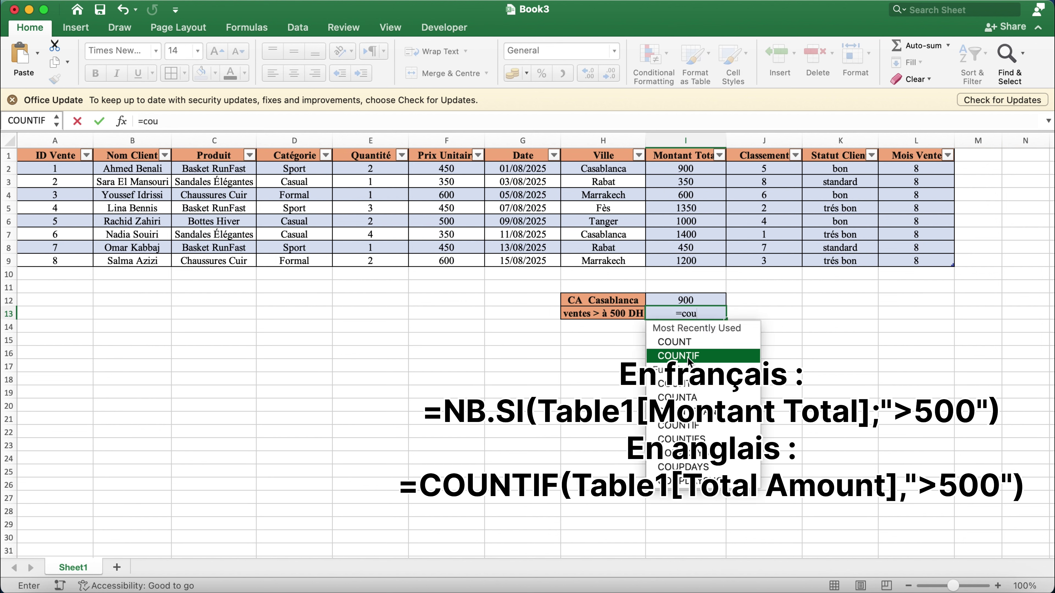
double_click(690, 357)
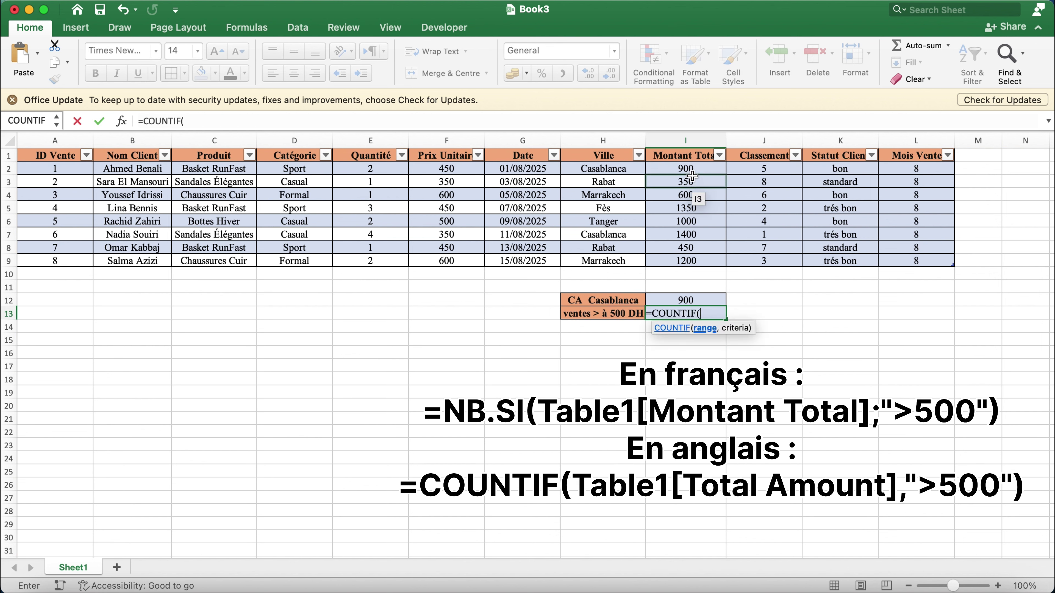
left_click_drag(691, 173, 695, 261)
type(",")
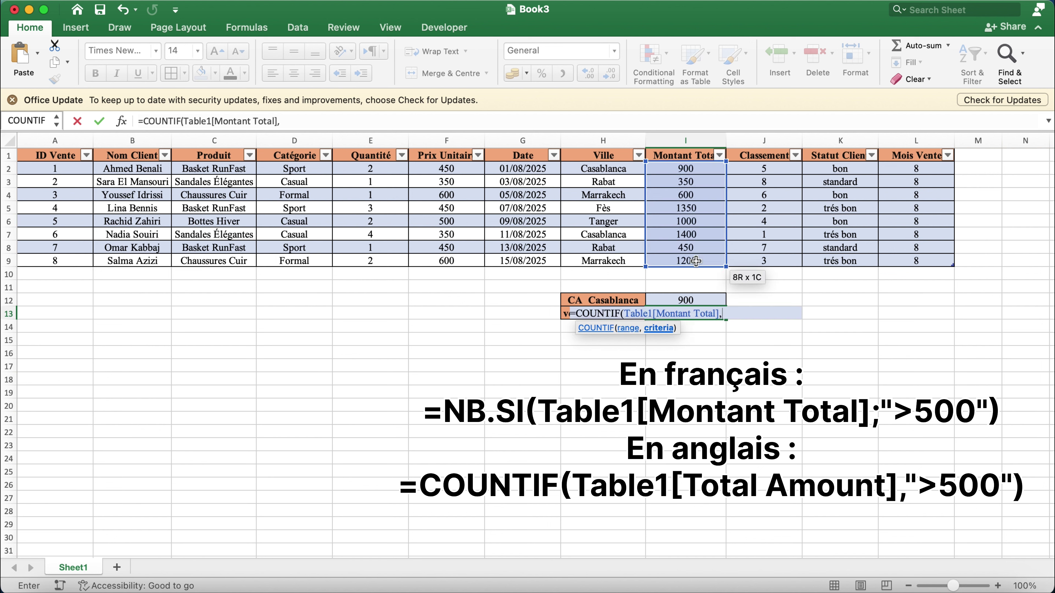
type("\">500")
key("Return")
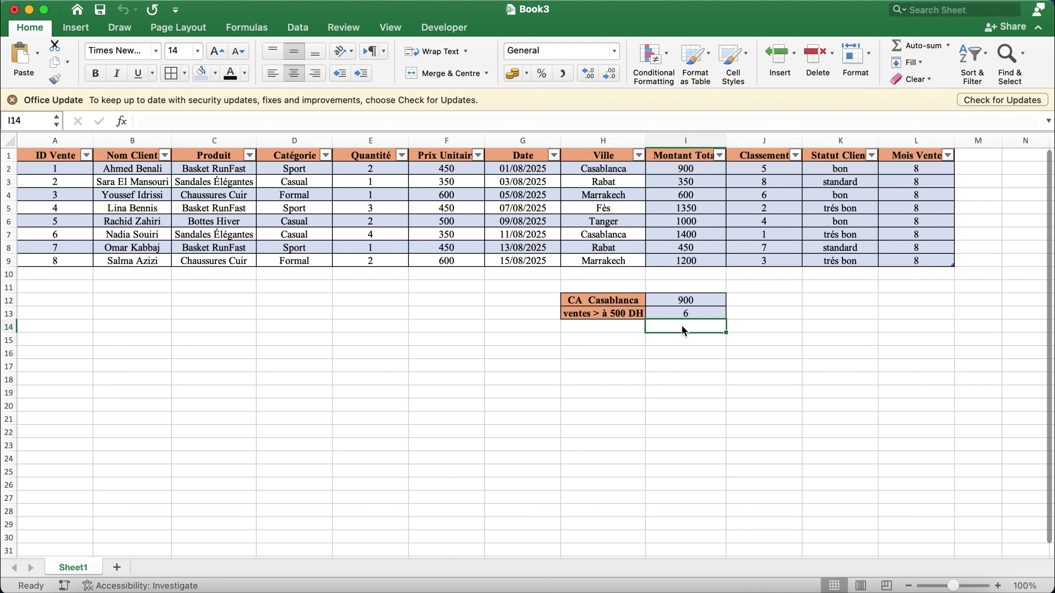
Step: Create a pivot table from the whole sales table (Table1) on a new worksheet
left_click(530, 242)
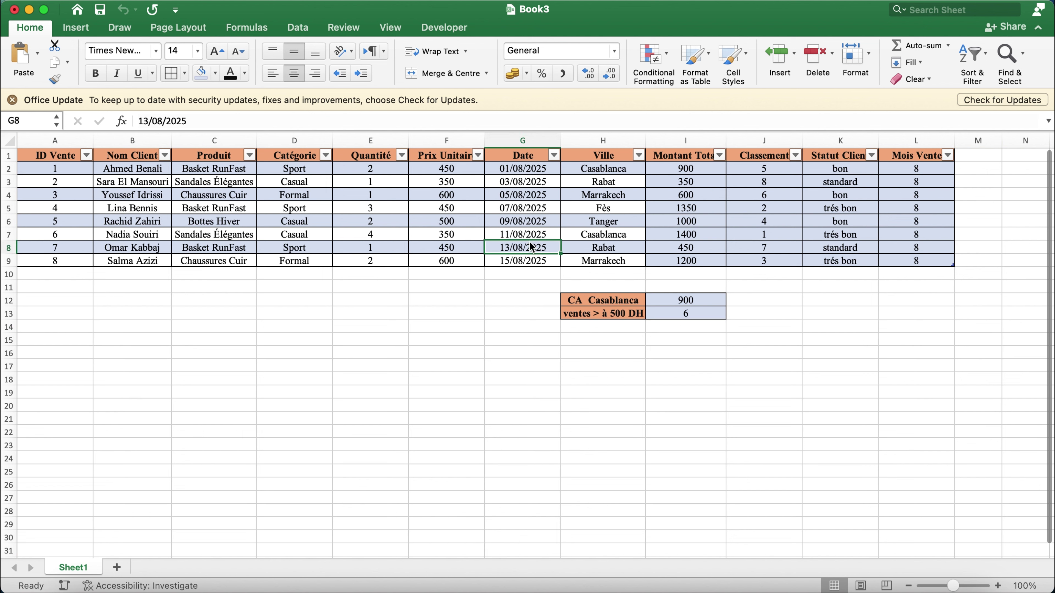
key("super+a")
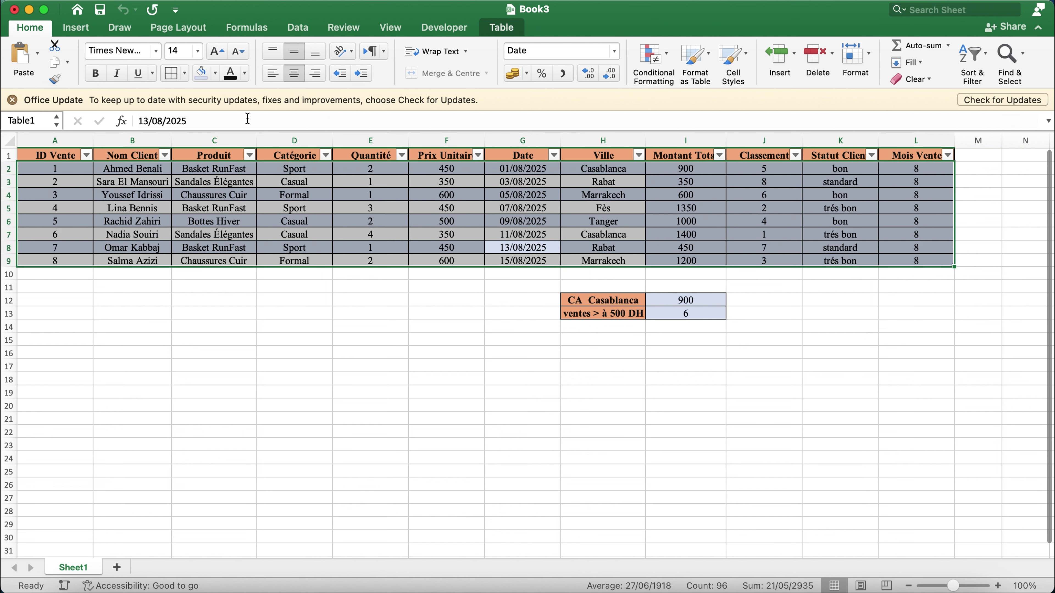
left_click(76, 27)
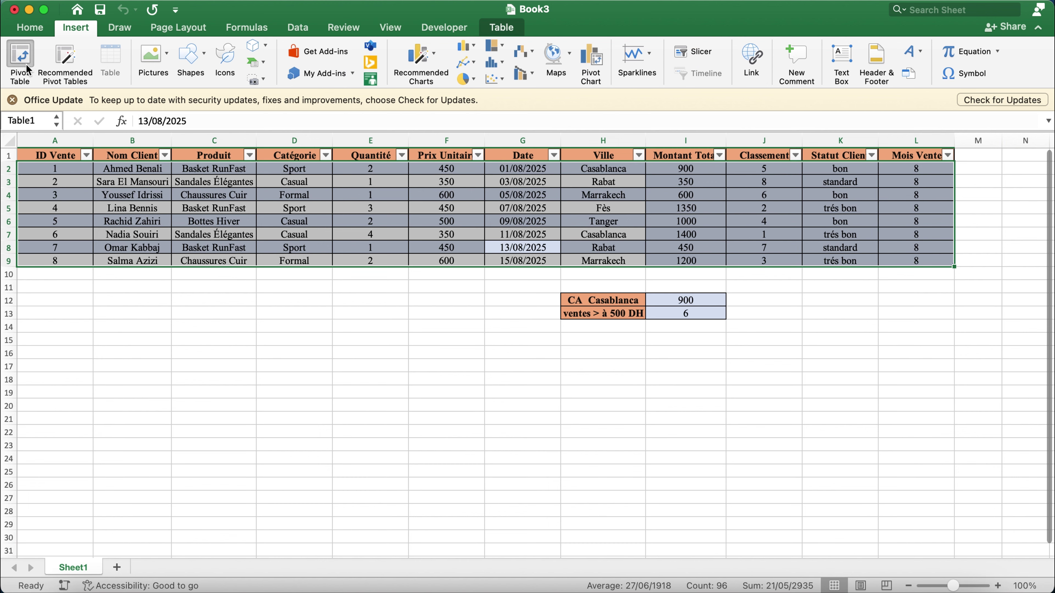
left_click(27, 64)
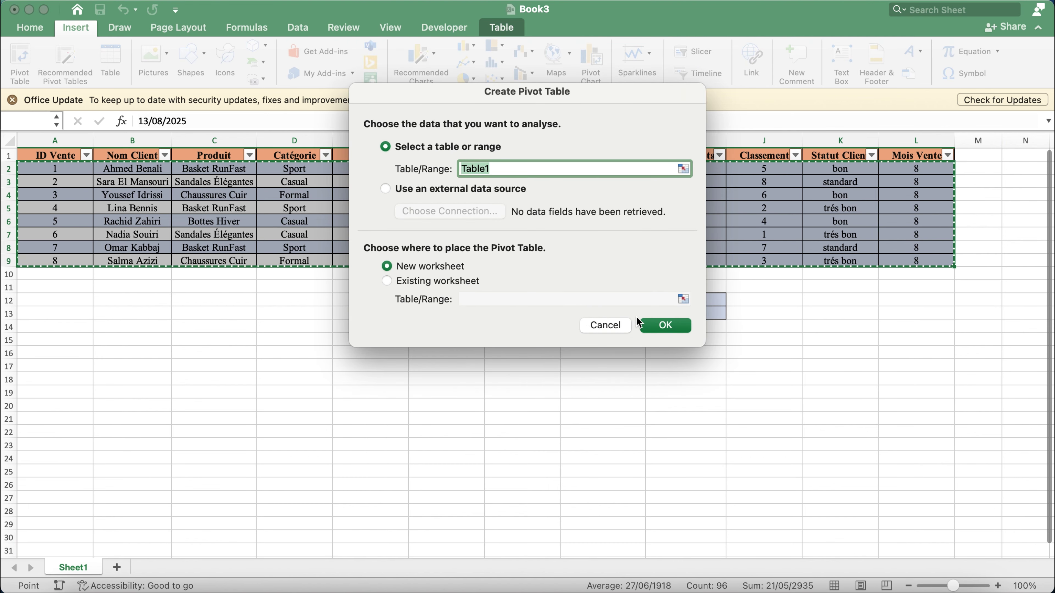
left_click(652, 323)
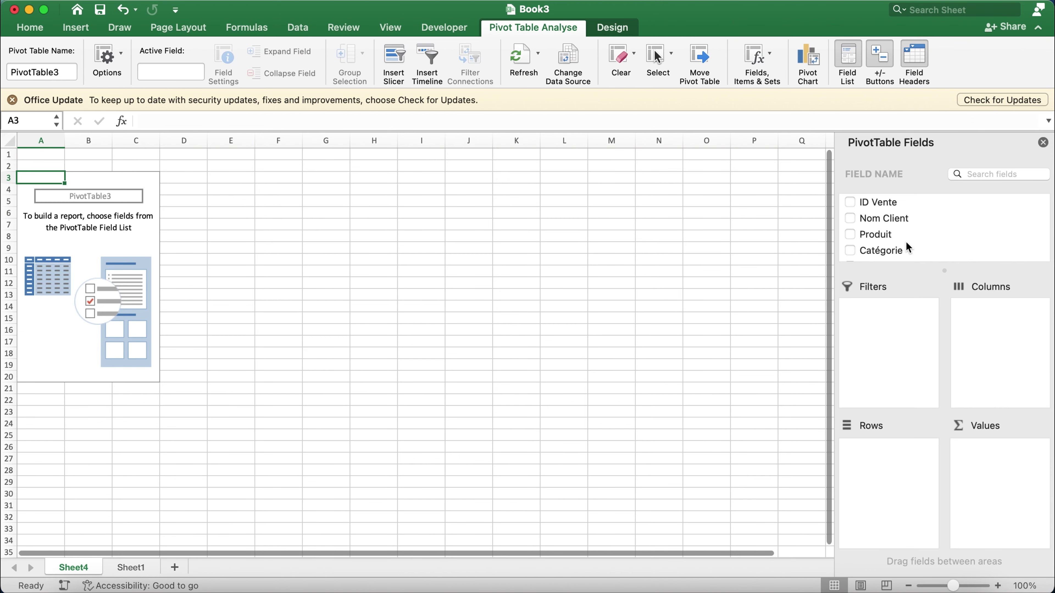
Step: Lay out the pivot table with Catégorie as rows, Ville as columns and the sum of Montant Total as values
scroll(882, 213, "down", 2)
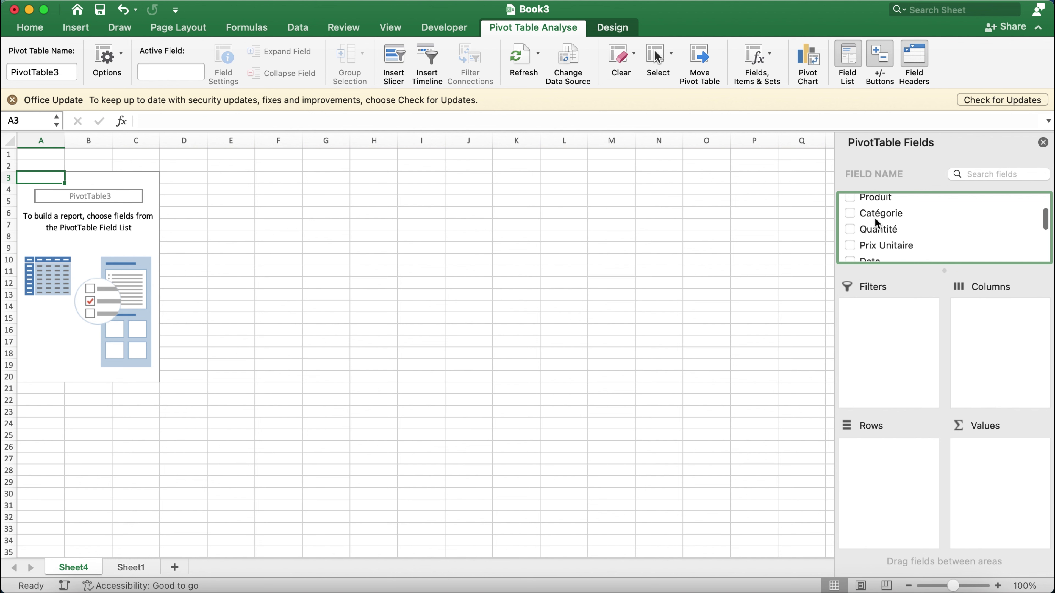
left_click_drag(875, 219, 914, 478)
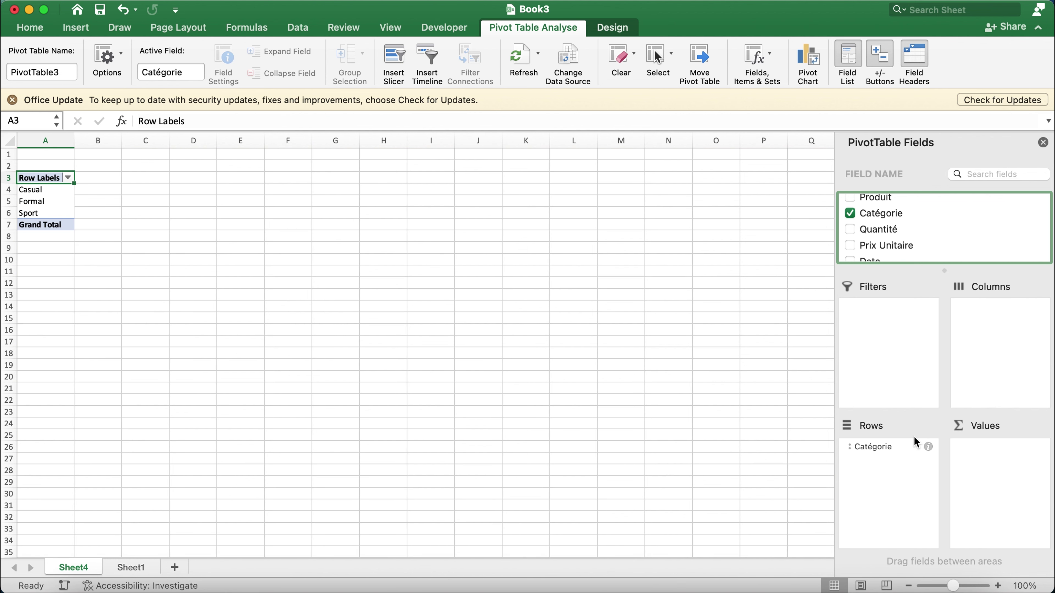
scroll(886, 235, "down", 3)
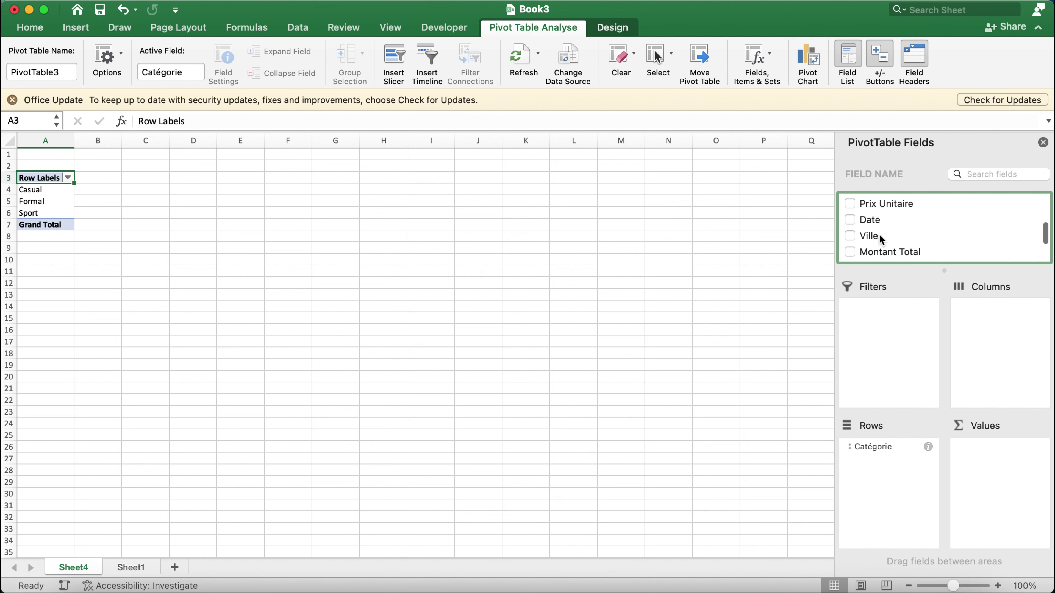
left_click_drag(880, 234, 1020, 329)
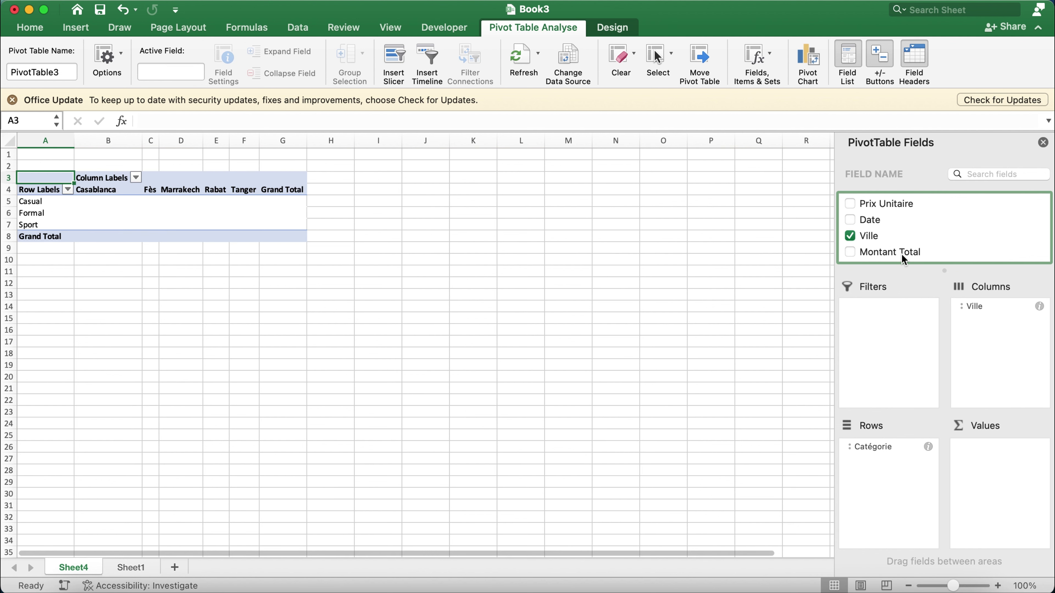
left_click_drag(902, 254, 988, 449)
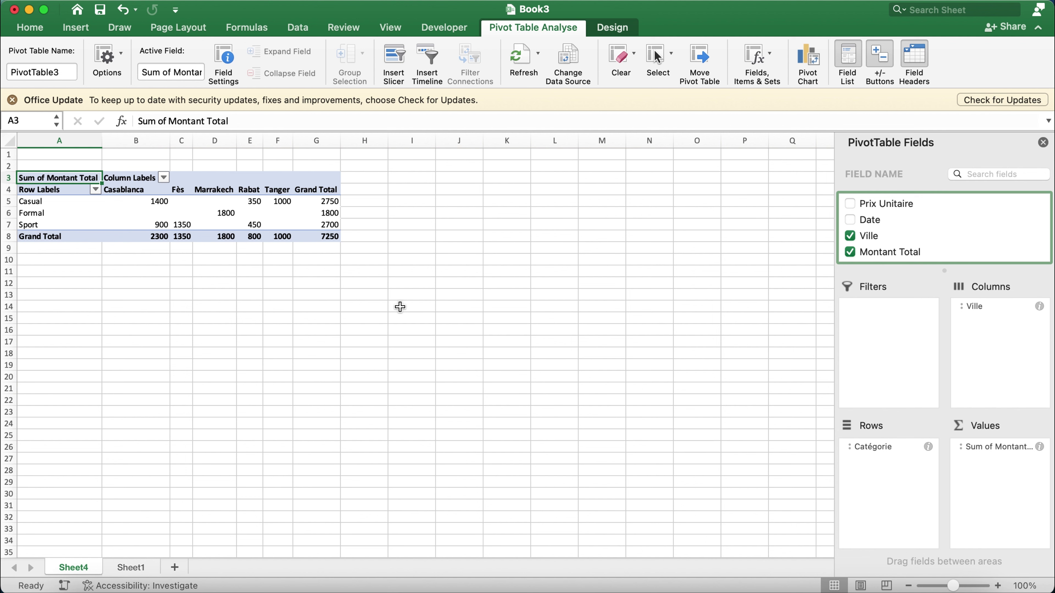
Step: Insert slicers for Catégorie and Mois Vente on the pivot table
left_click(280, 211)
left_click(391, 62)
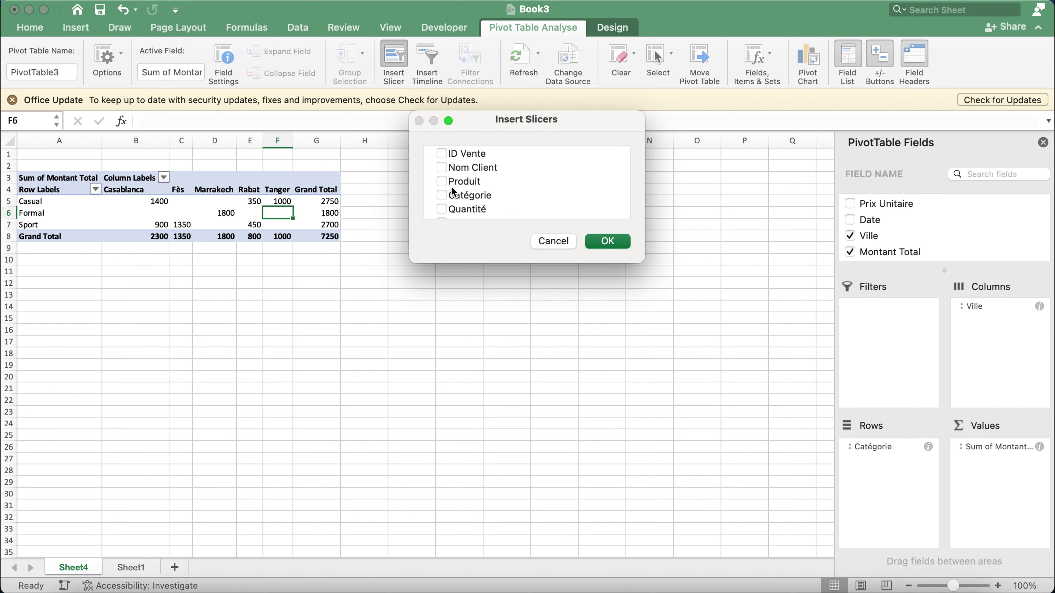
left_click(442, 195)
scroll(499, 199, "down", 5)
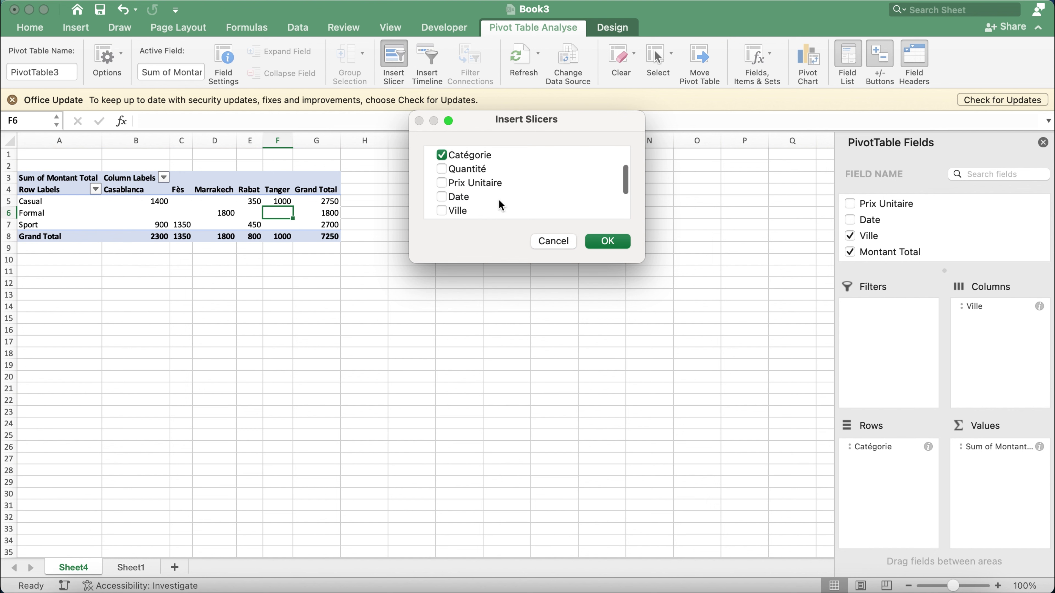
left_click(441, 211)
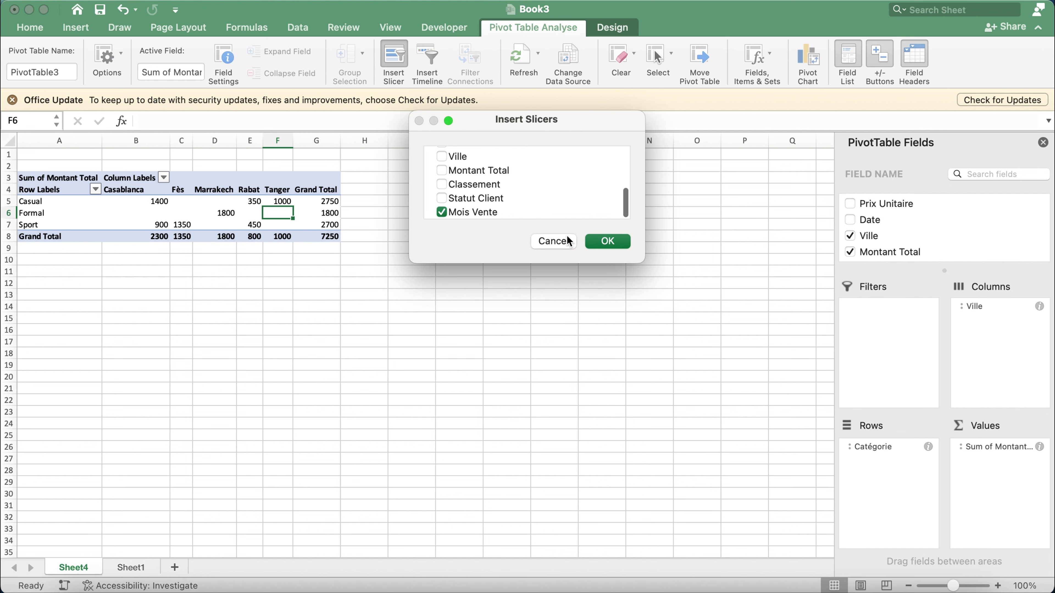
left_click(608, 241)
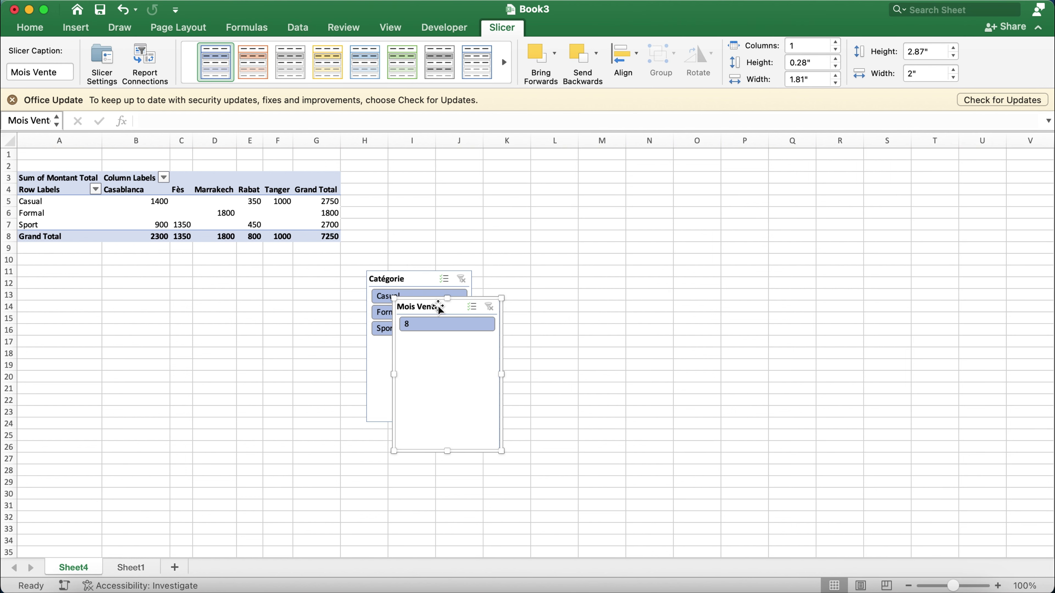
Step: Place the Catégorie and Mois Vente slicers side by side above row 10, clear of the pivot table, and shorten both to fit their items
left_click_drag(437, 306, 618, 156)
left_click_drag(635, 301, 635, 189)
left_click_drag(410, 270, 527, 153)
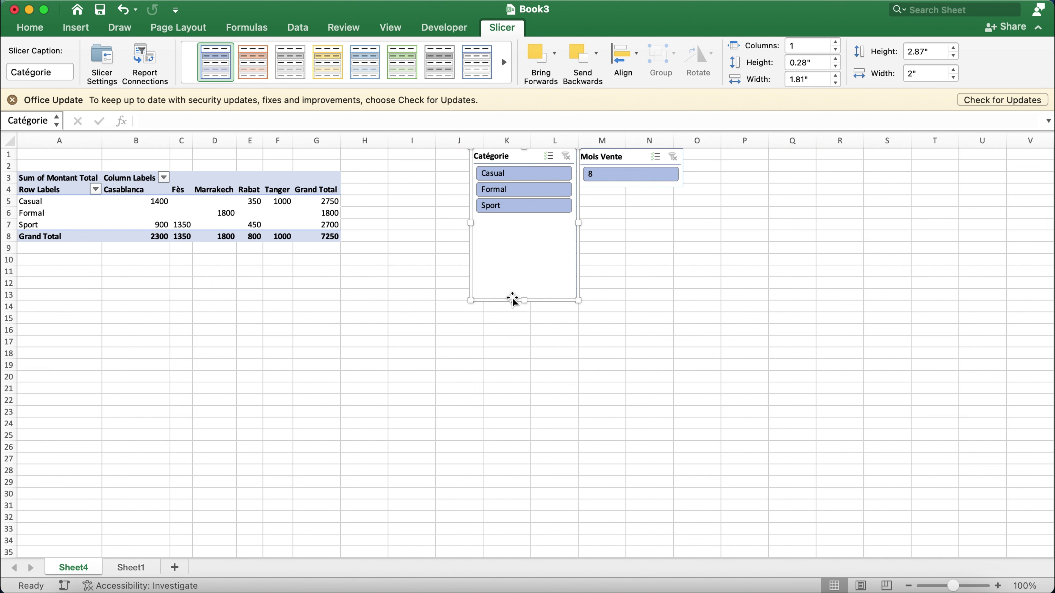
left_click_drag(524, 300, 530, 227)
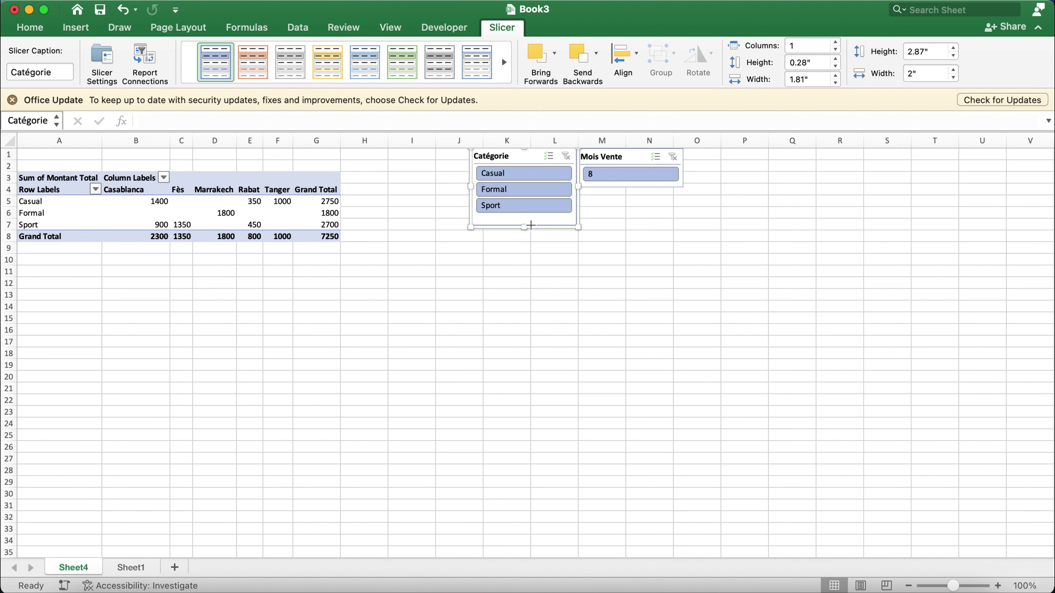
Step: Try the Catégorie slicer with Formal, Sport and Casual, and clear its filter
left_click(519, 198)
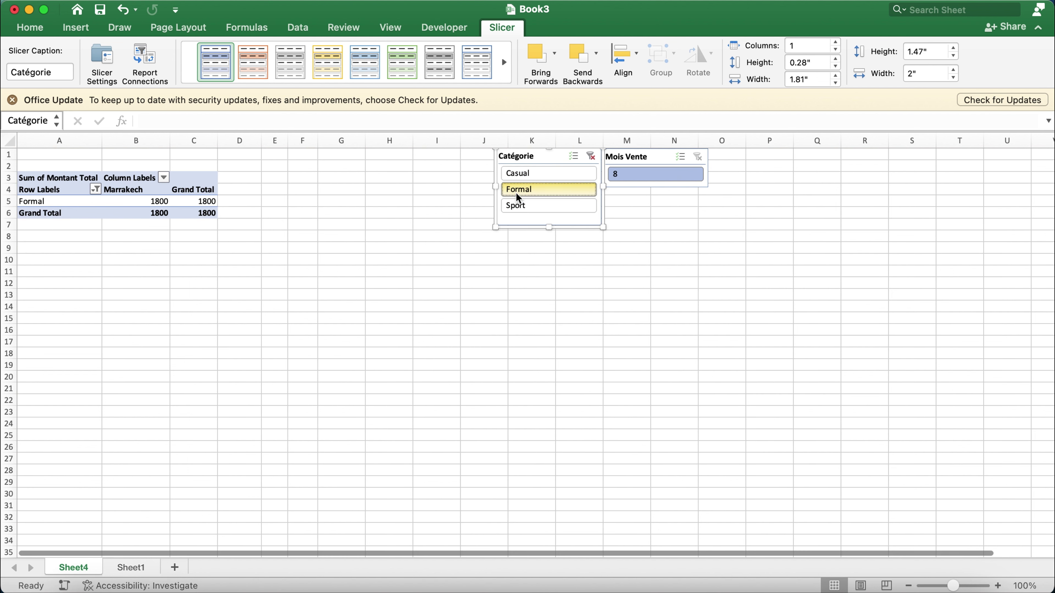
left_click(527, 207)
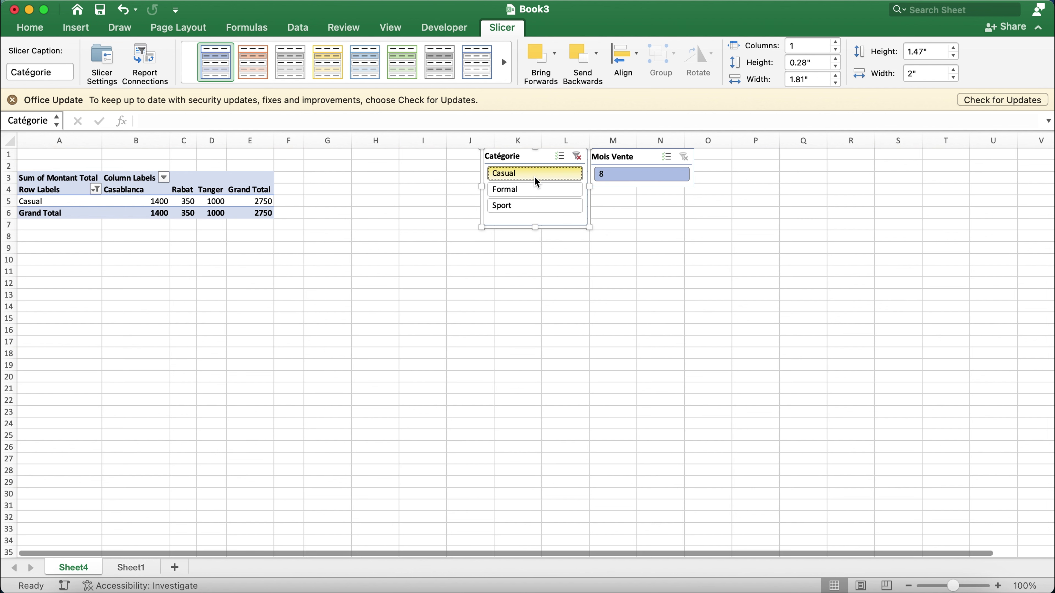
left_click(535, 189)
left_click(598, 156)
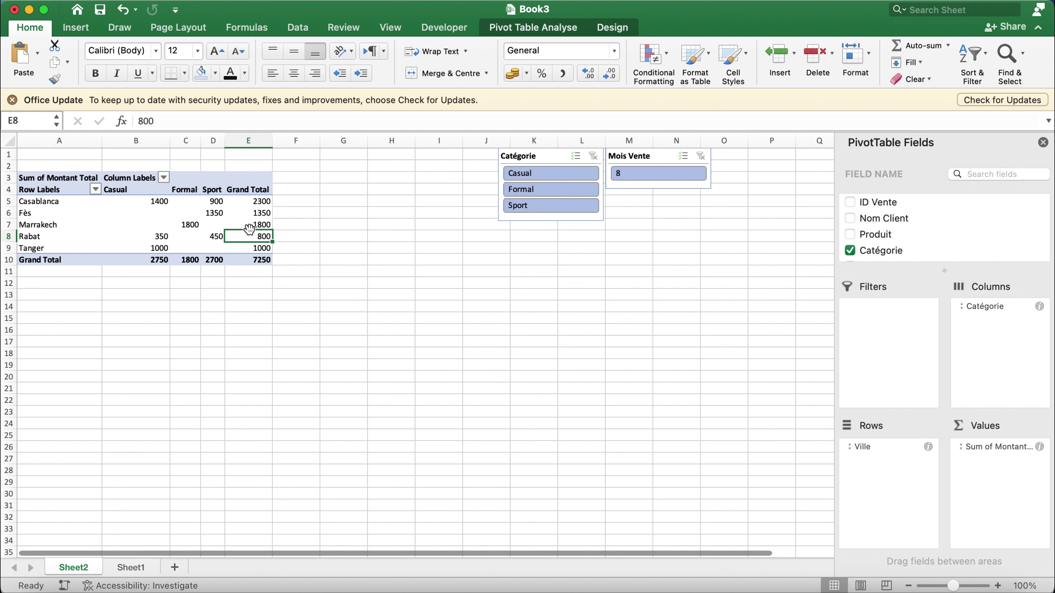
Step: Insert a pivot chart of Montant Total by Ville and Catégorie and place it directly below the slicers
left_click(517, 28)
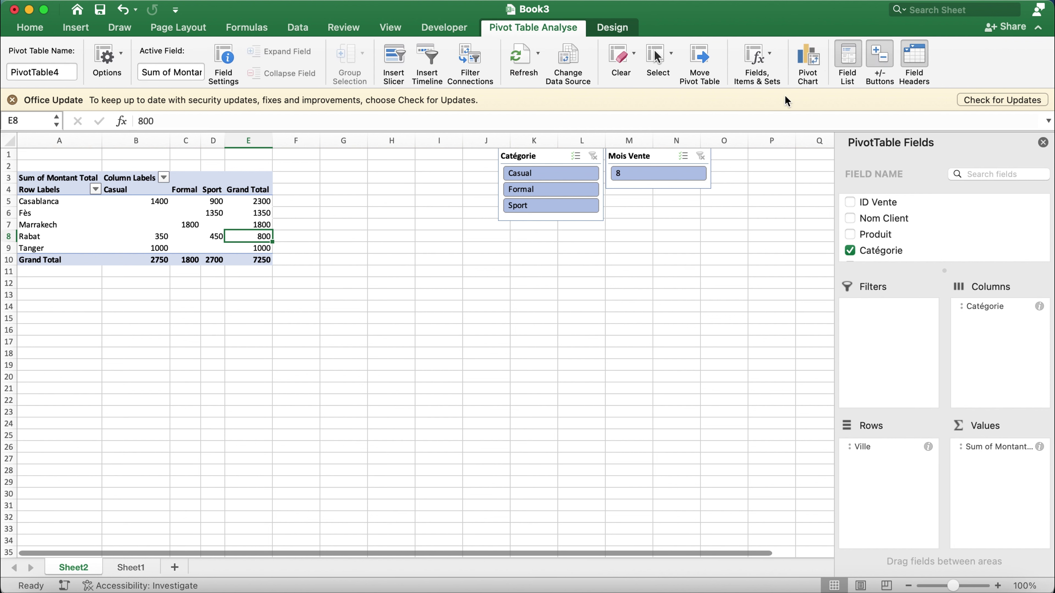
left_click(806, 67)
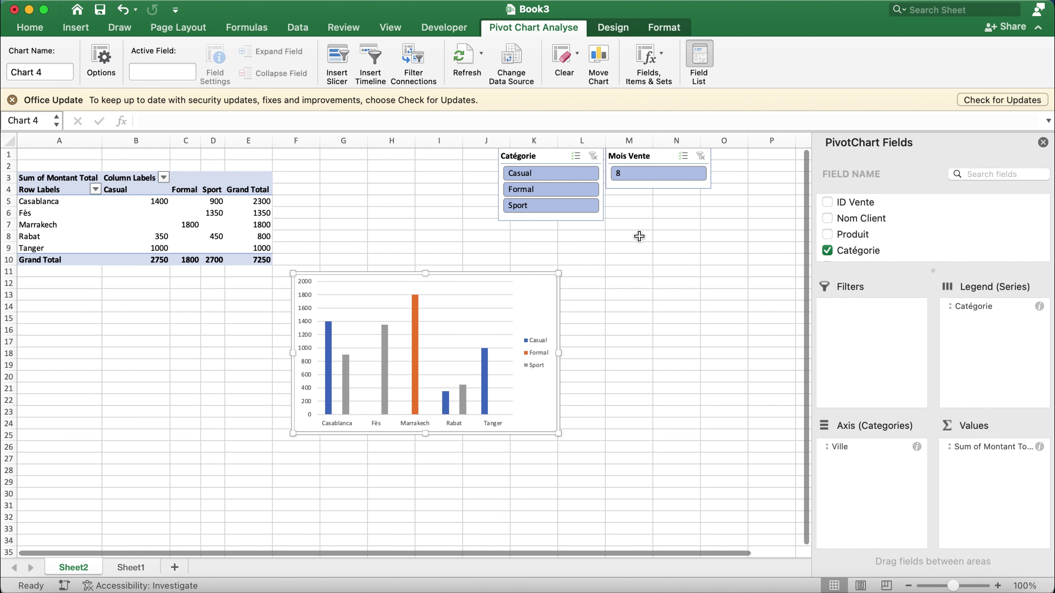
left_click_drag(542, 291, 746, 249)
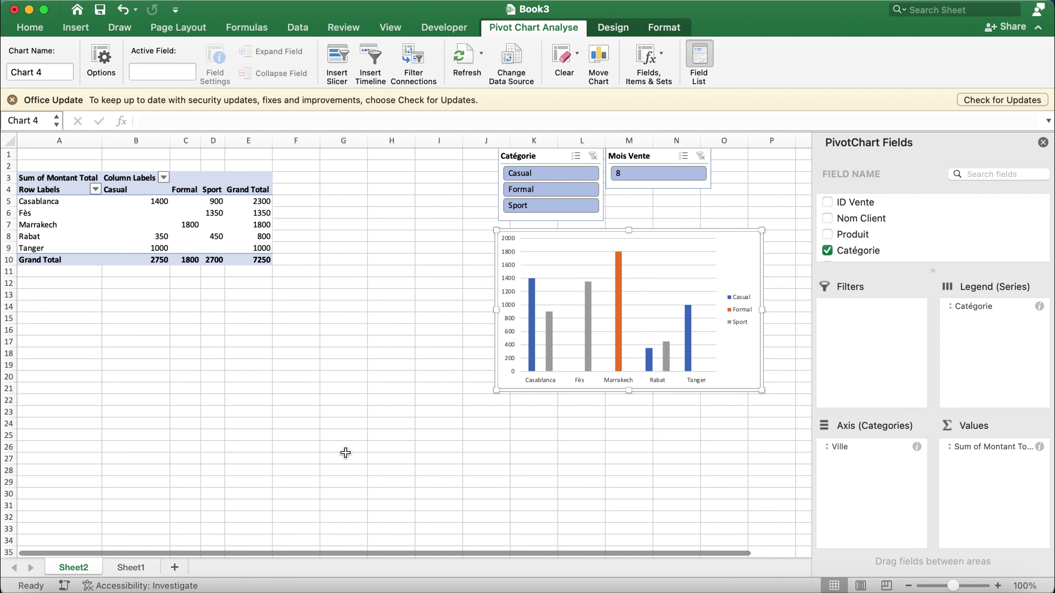
Step: Insert a line chart on Sheet1 from the Date and Montant Total columns of the sales table
left_click(119, 573)
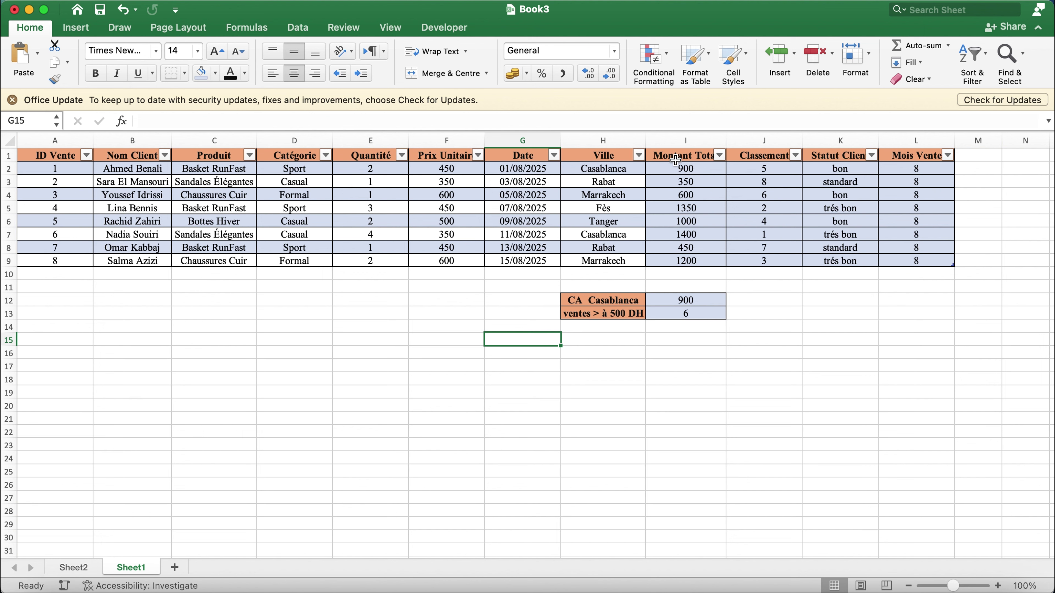
left_click(680, 149)
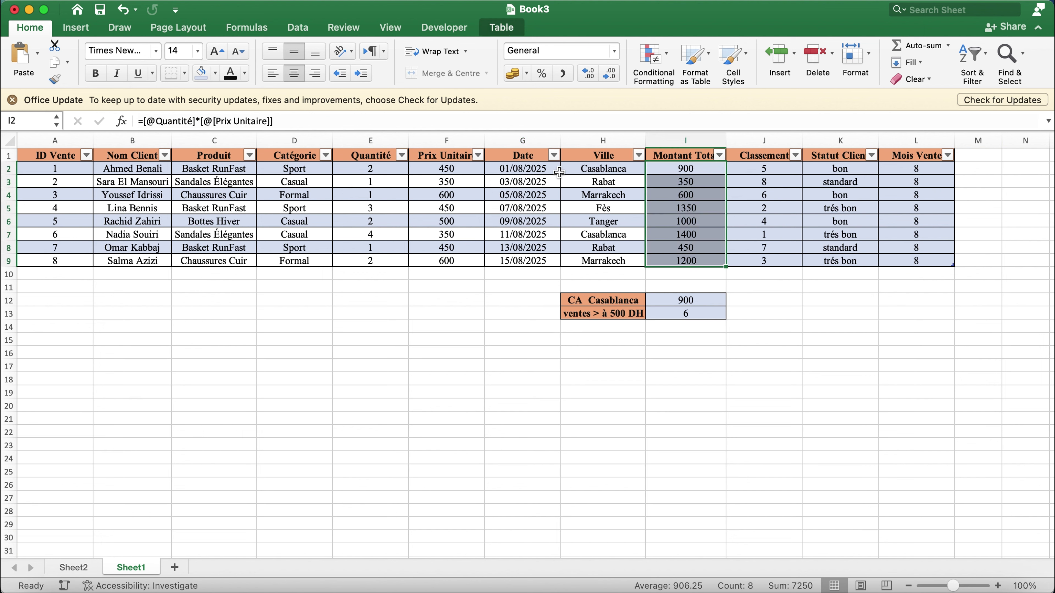
left_click(532, 150, "super")
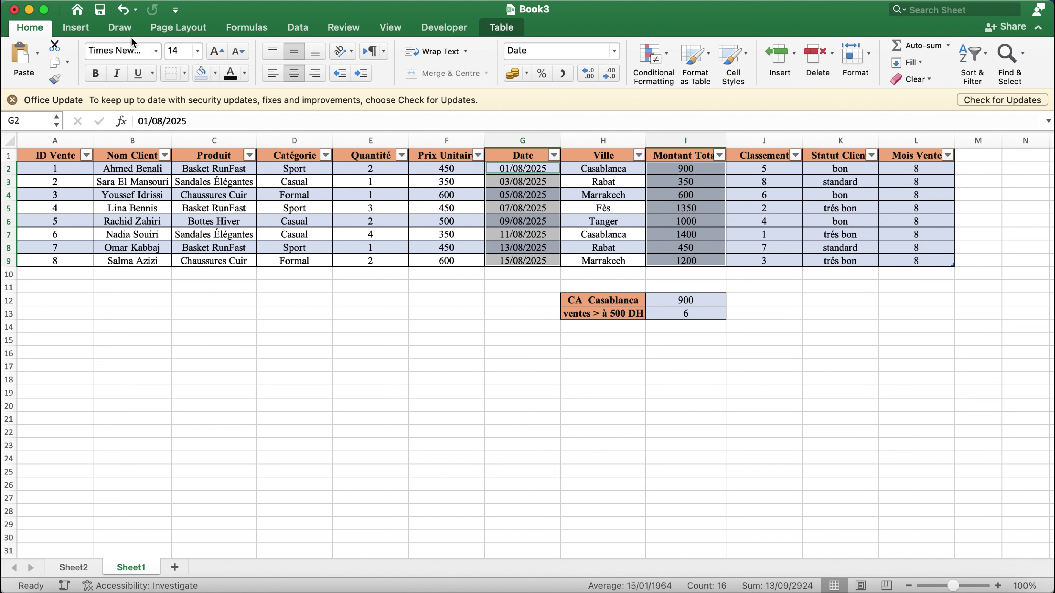
left_click(82, 31)
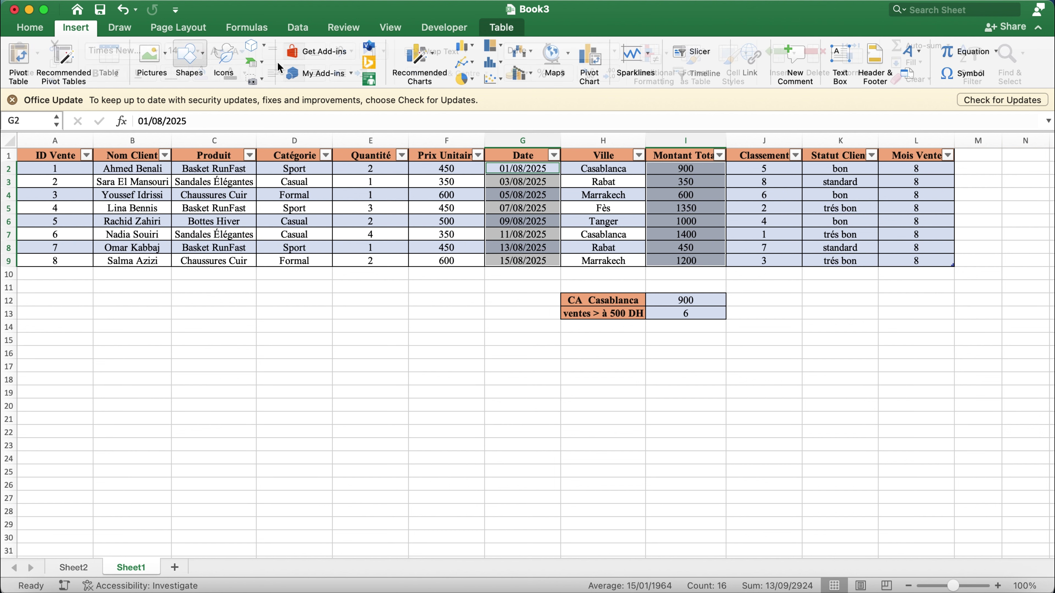
left_click(473, 66)
left_click(492, 130)
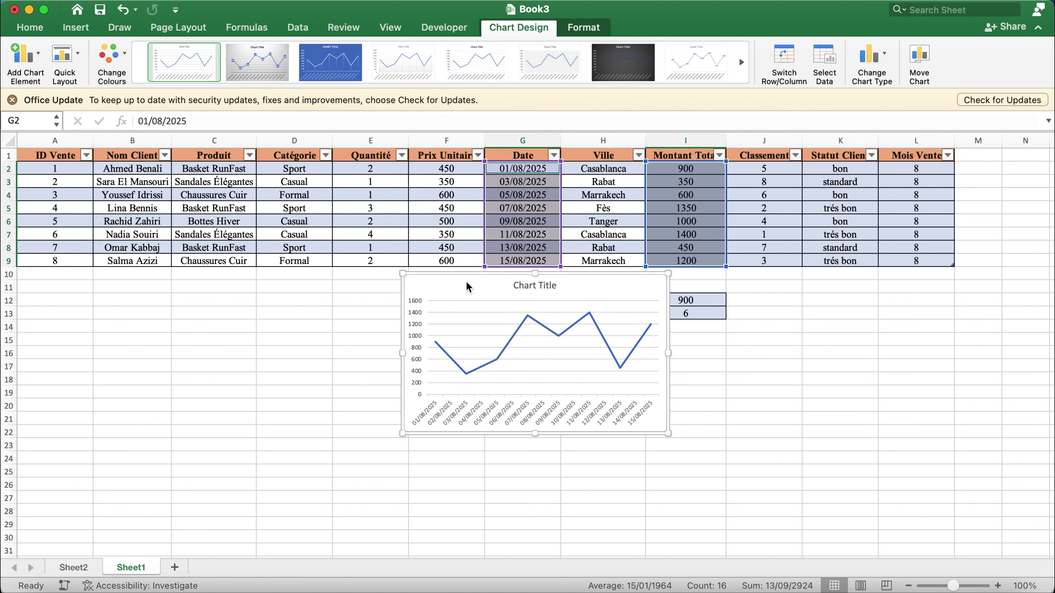
Step: Move the line chart from Sheet1 to Sheet2 and align it directly below the pivot column chart
key("BackSpace")
left_click(81, 568)
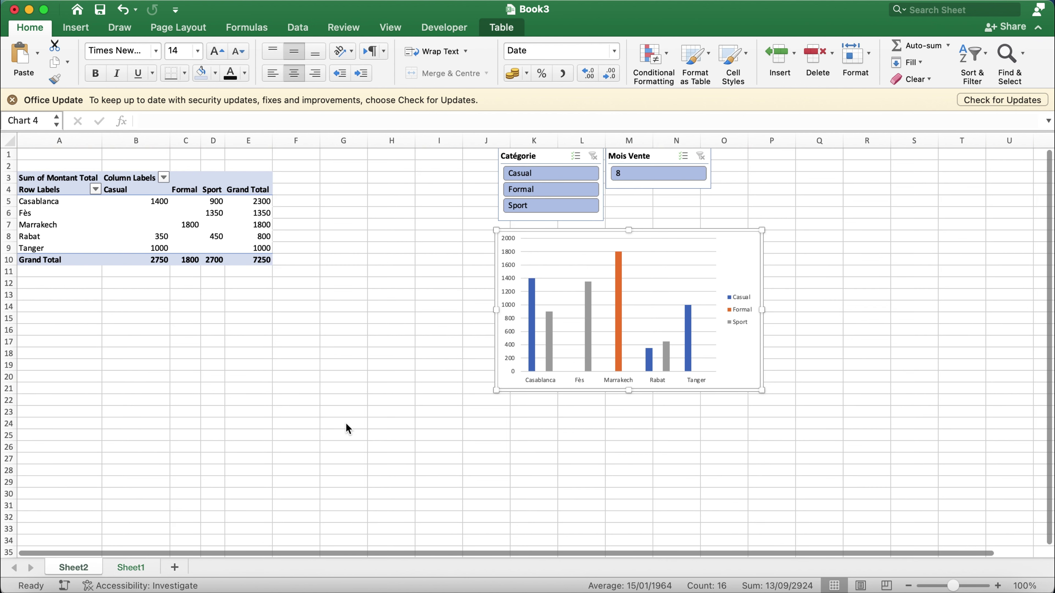
left_click(439, 329)
key("cmd+v")
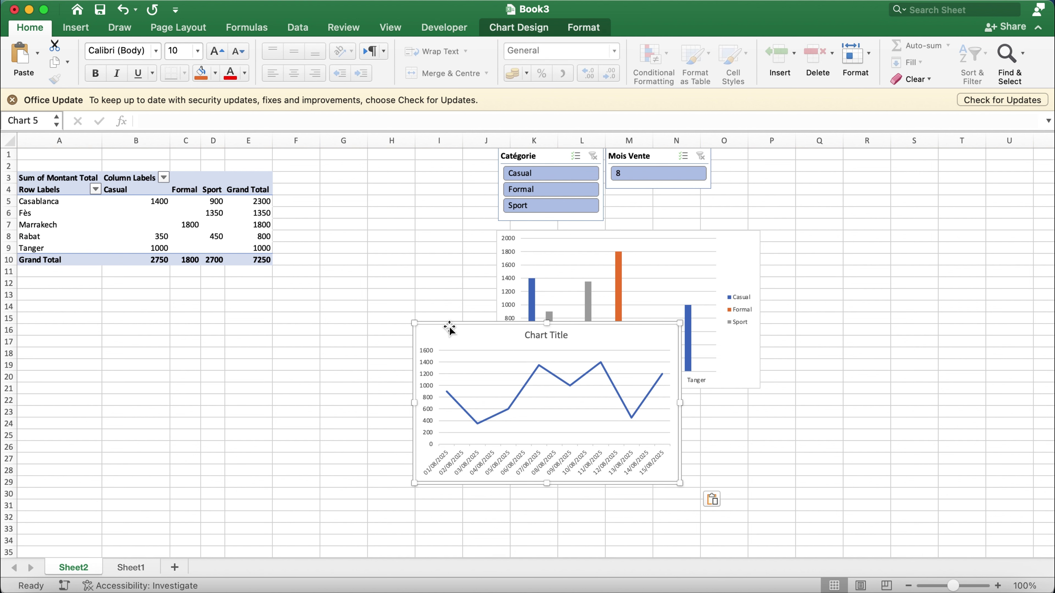
left_click_drag(449, 328, 536, 397)
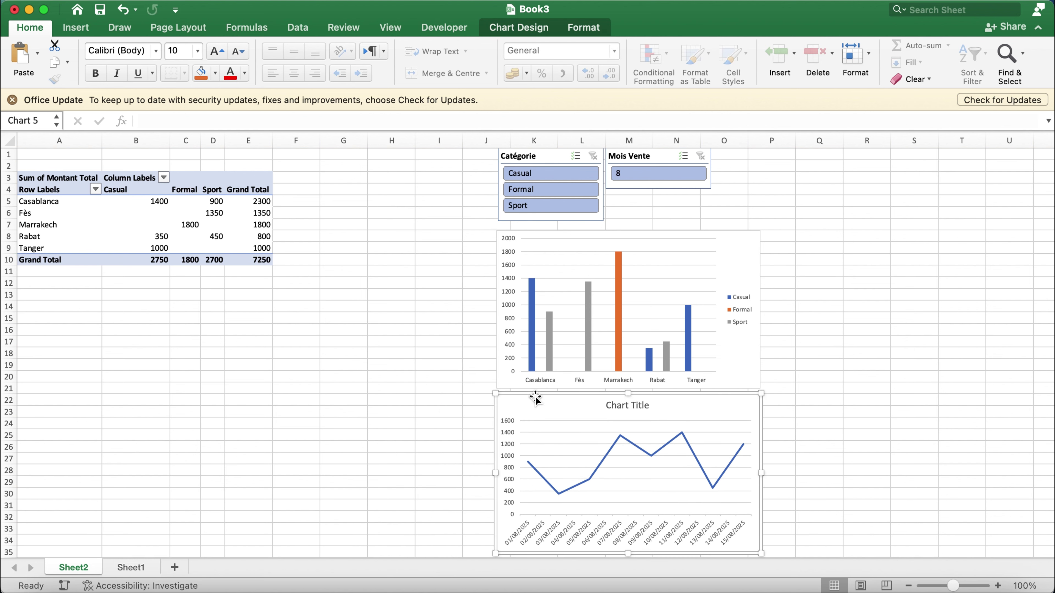
Step: On Sheet1, give I2 a Green Fill with Dark Green Text rule for cell values greater than 1000, and fill it down to I9
left_click(140, 567)
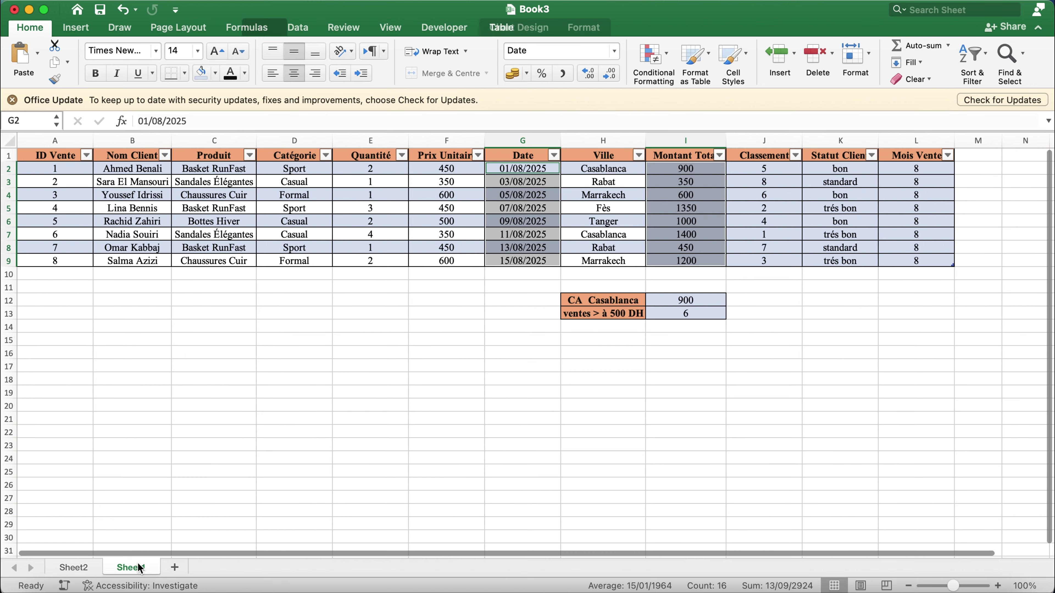
left_click(678, 184)
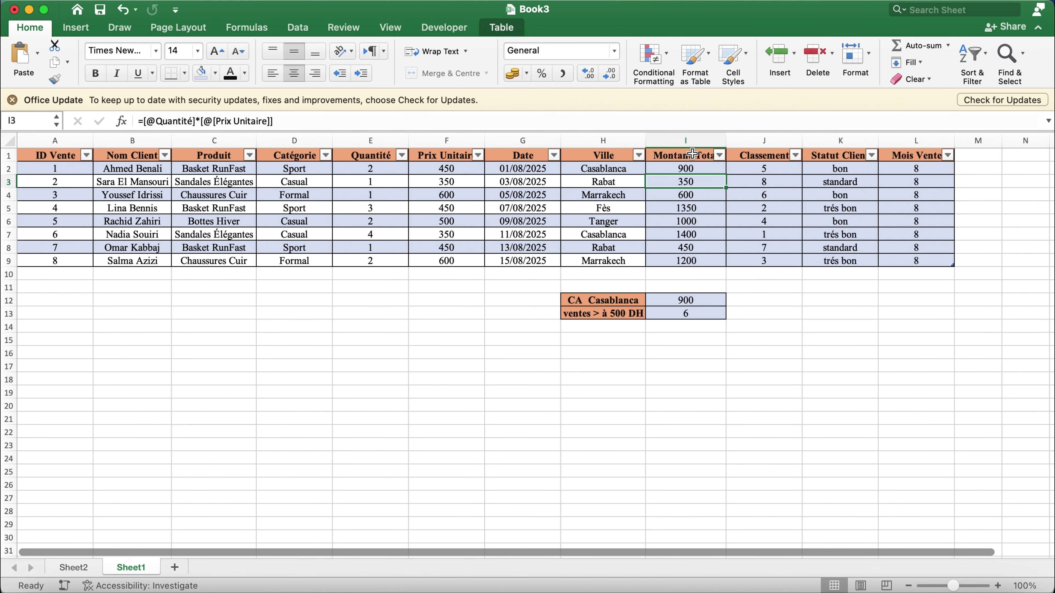
left_click(683, 167)
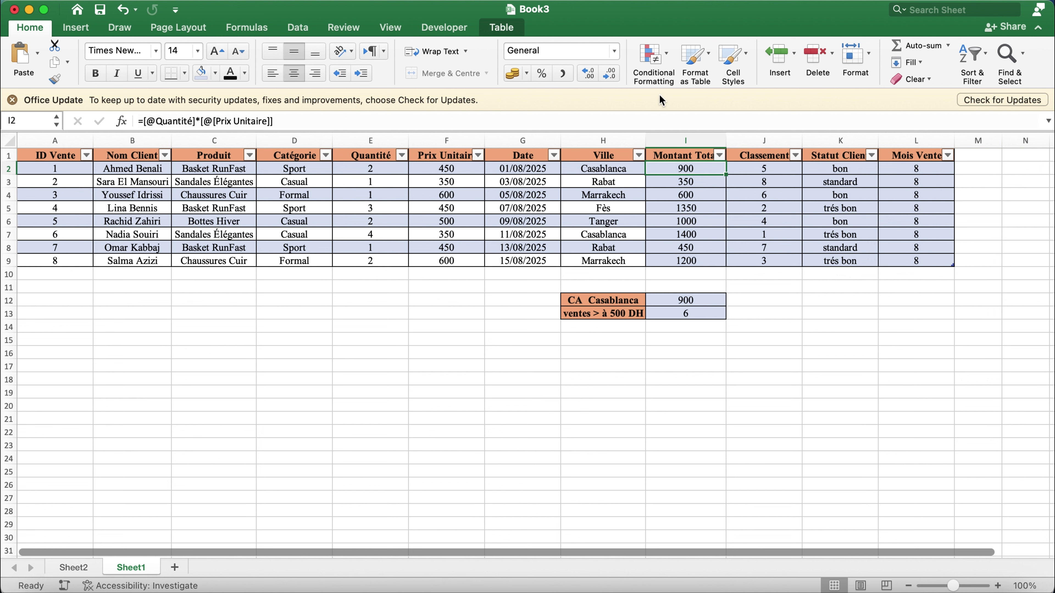
left_click(665, 54)
mouse_move(717, 81)
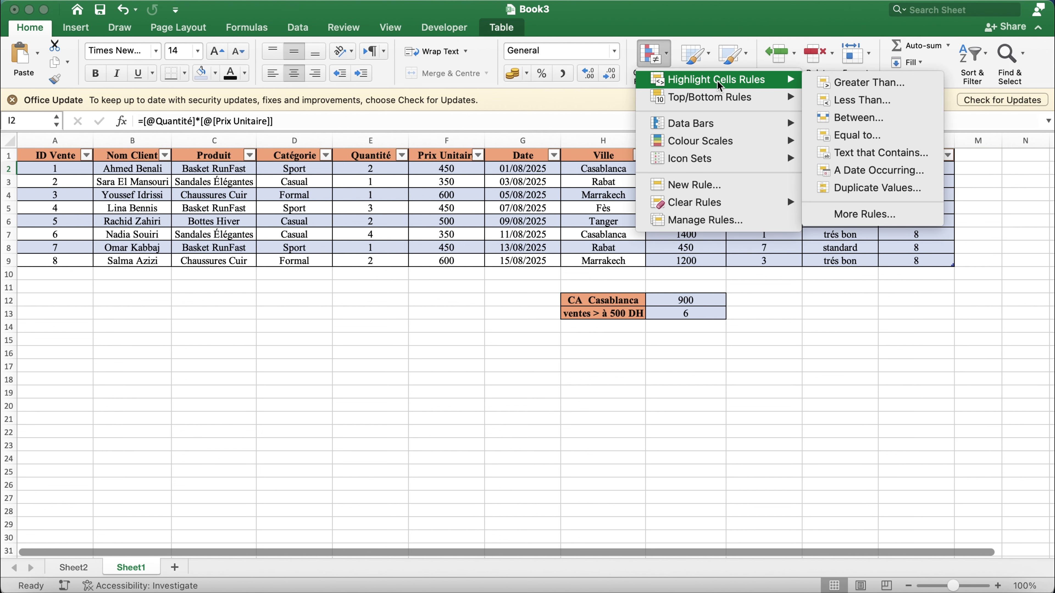
left_click(839, 213)
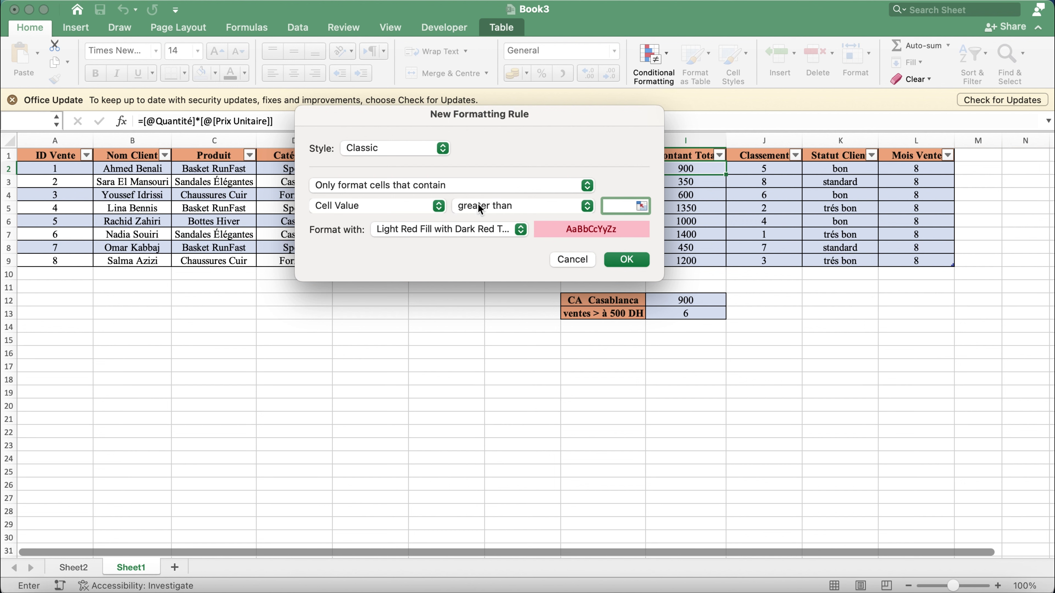
type("1000")
left_click(498, 229)
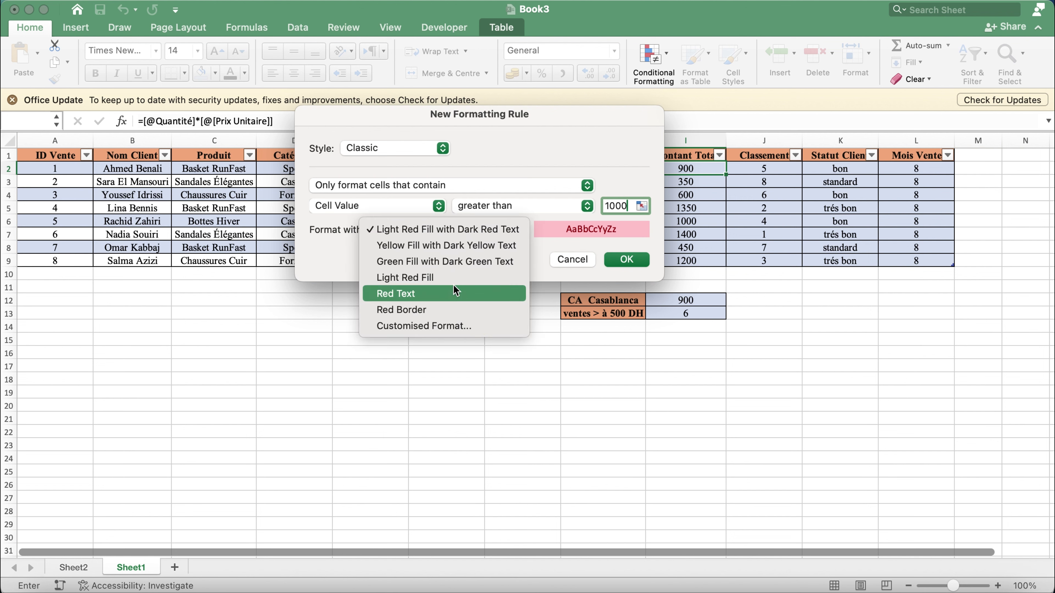
left_click(455, 266)
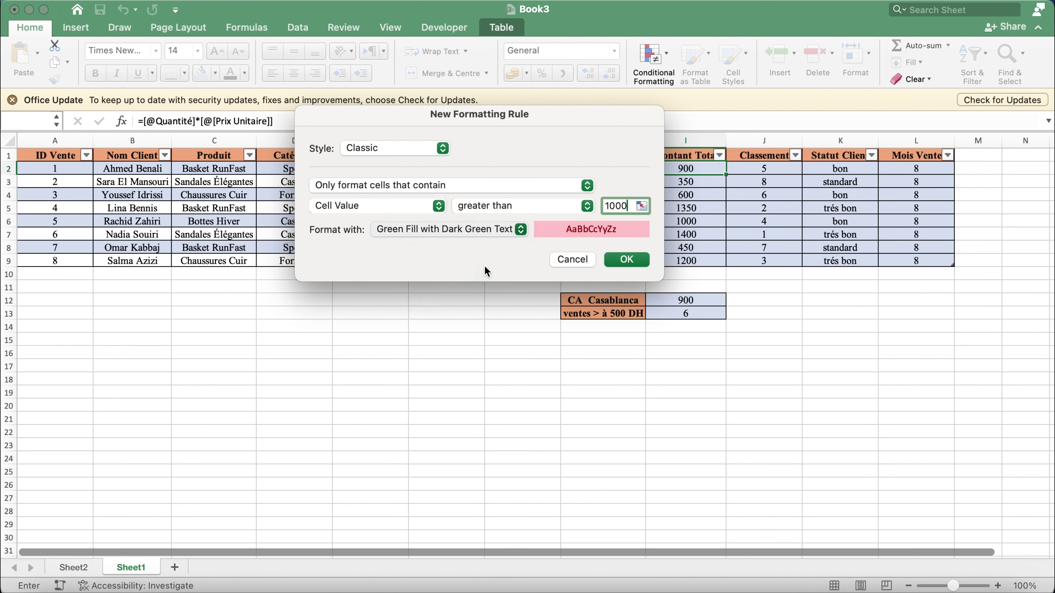
left_click(609, 259)
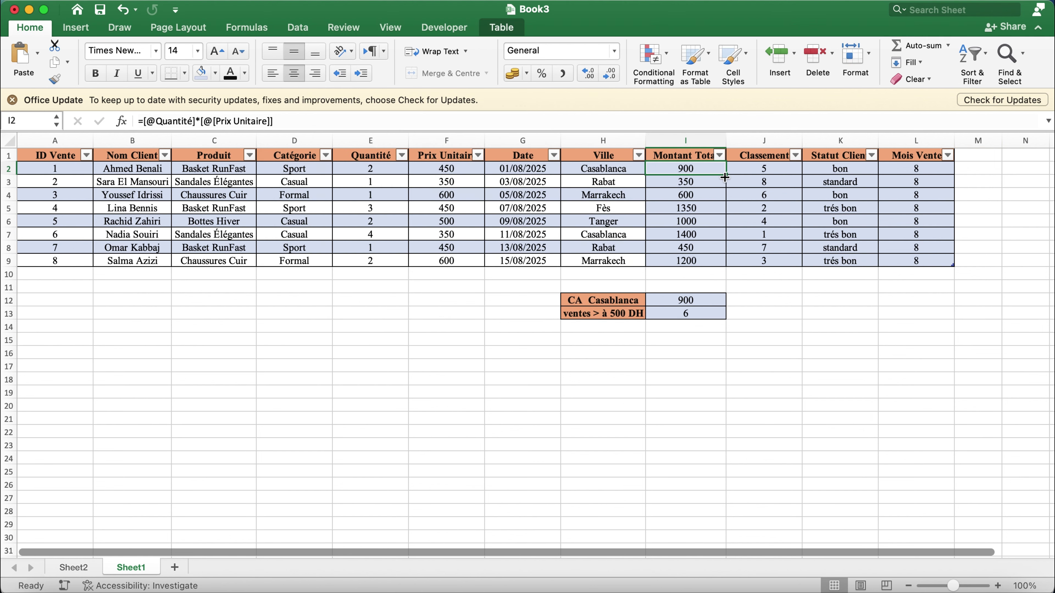
left_click_drag(725, 175, 727, 264)
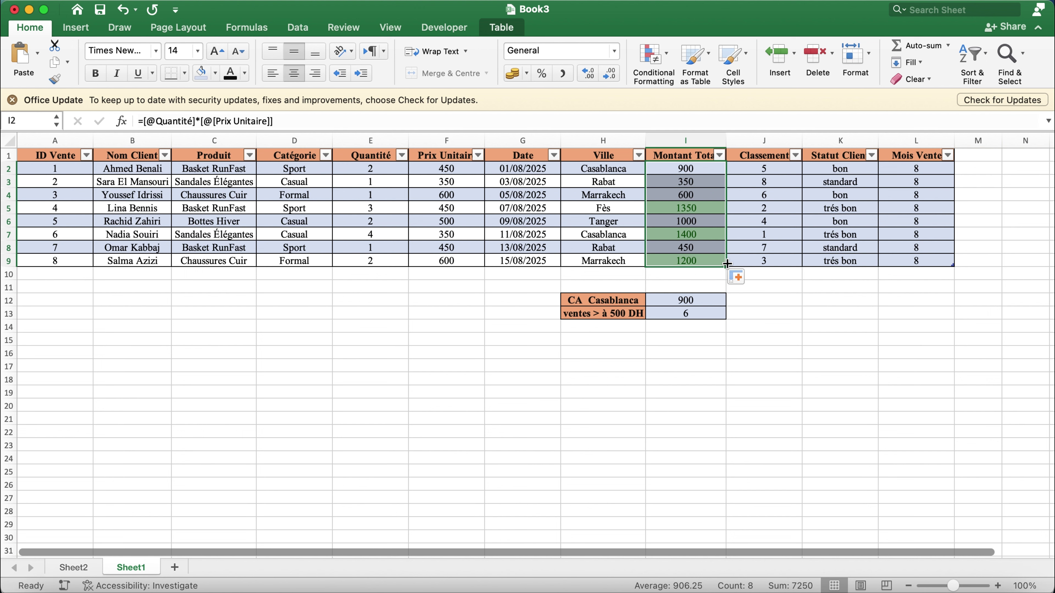
Step: Create a formula-based conditional formatting rule for I2 using =k2="bon"
left_click(694, 169)
left_click(663, 59)
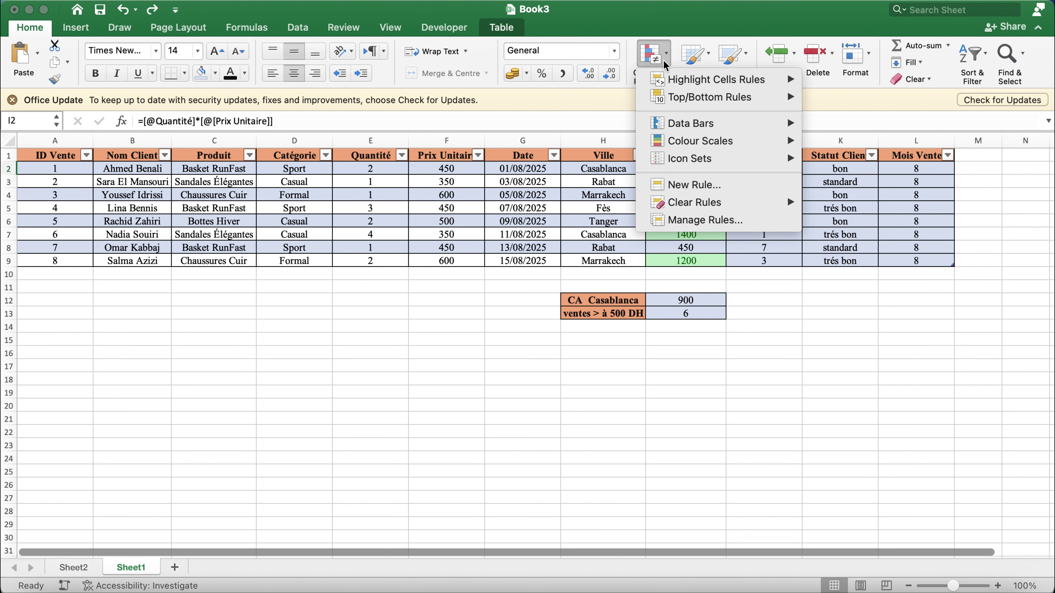
mouse_move(687, 127)
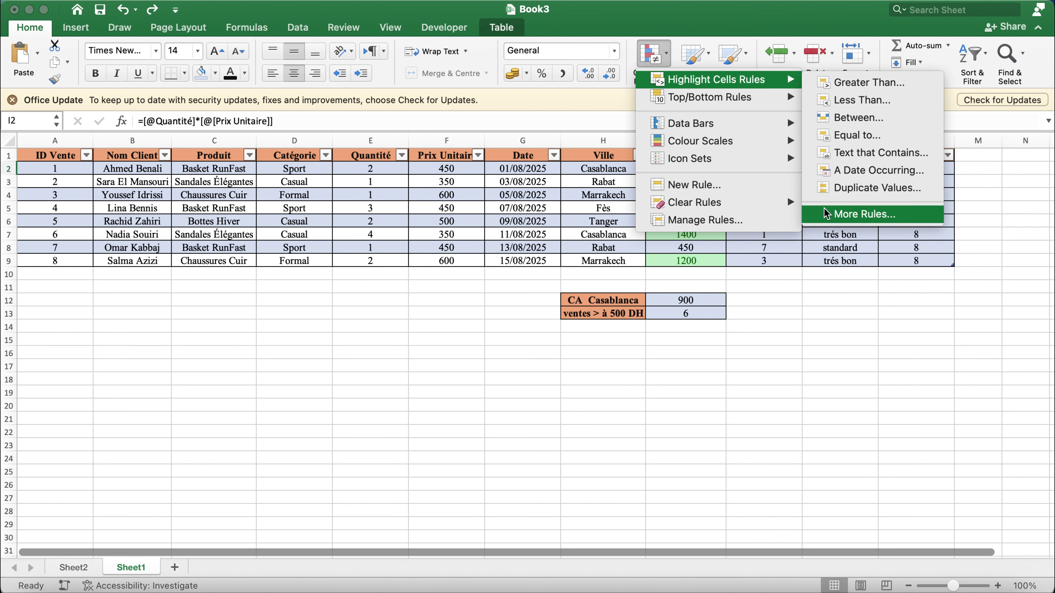
left_click(824, 208)
left_click(465, 186)
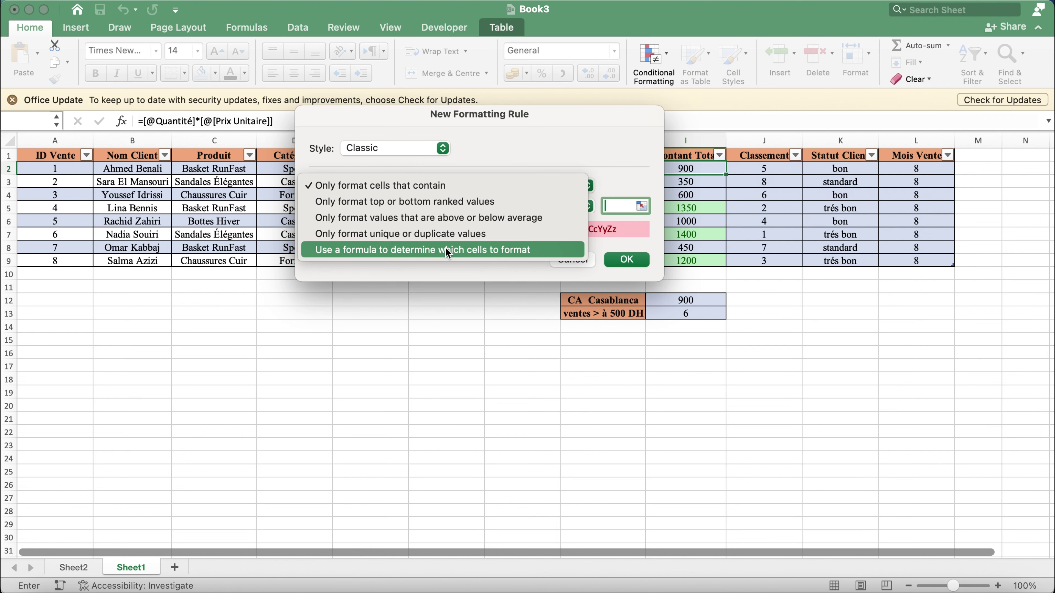
left_click(436, 251)
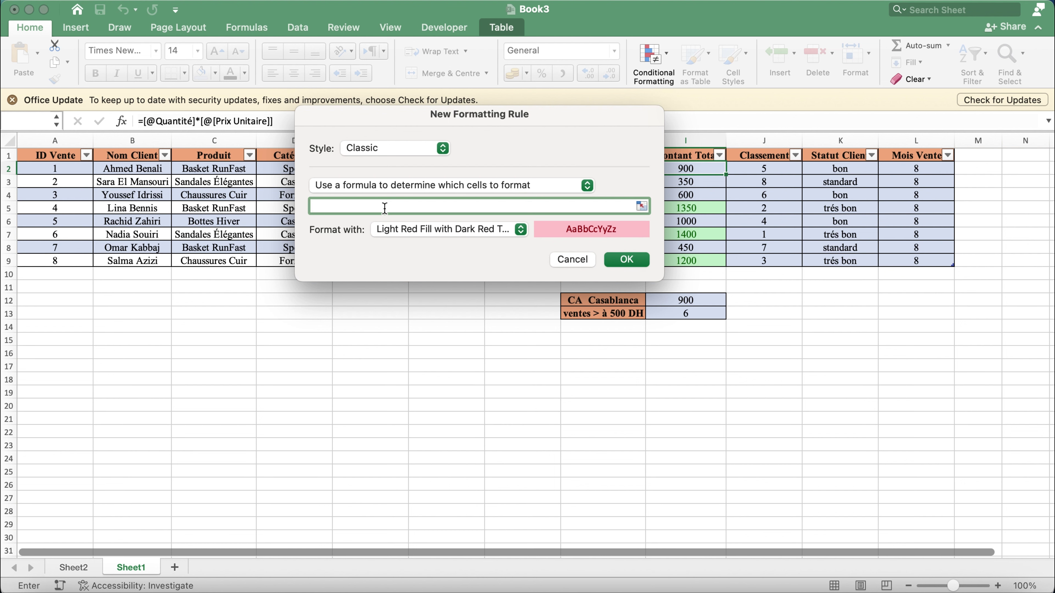
type("=k2=\"bon\"")
Step: Give the "bon" rule a custom format with blue font and light blue pattern colour, and fill I2 down to I9
left_click(437, 232)
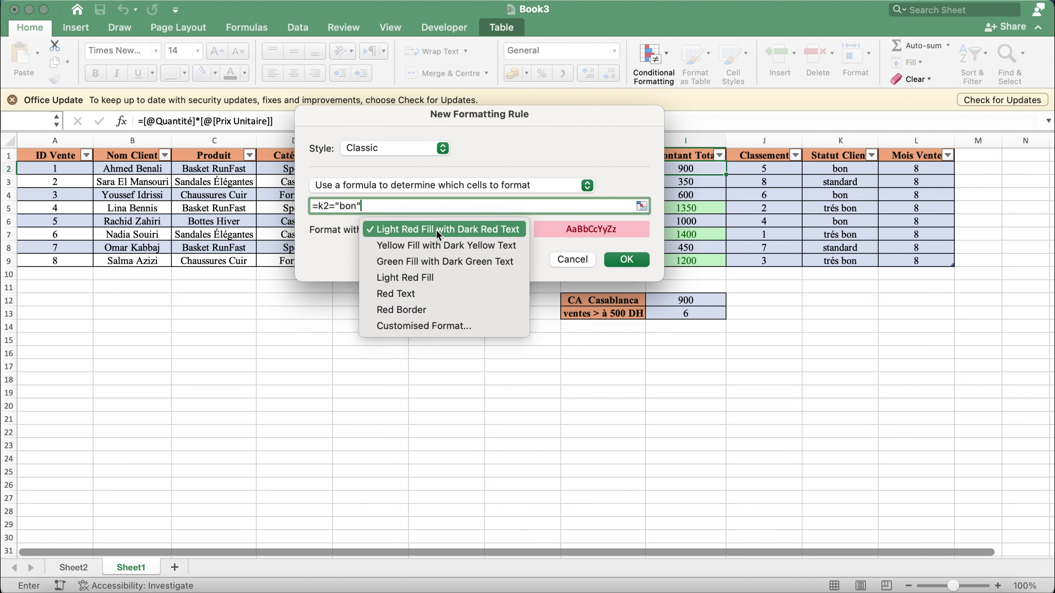
left_click(432, 326)
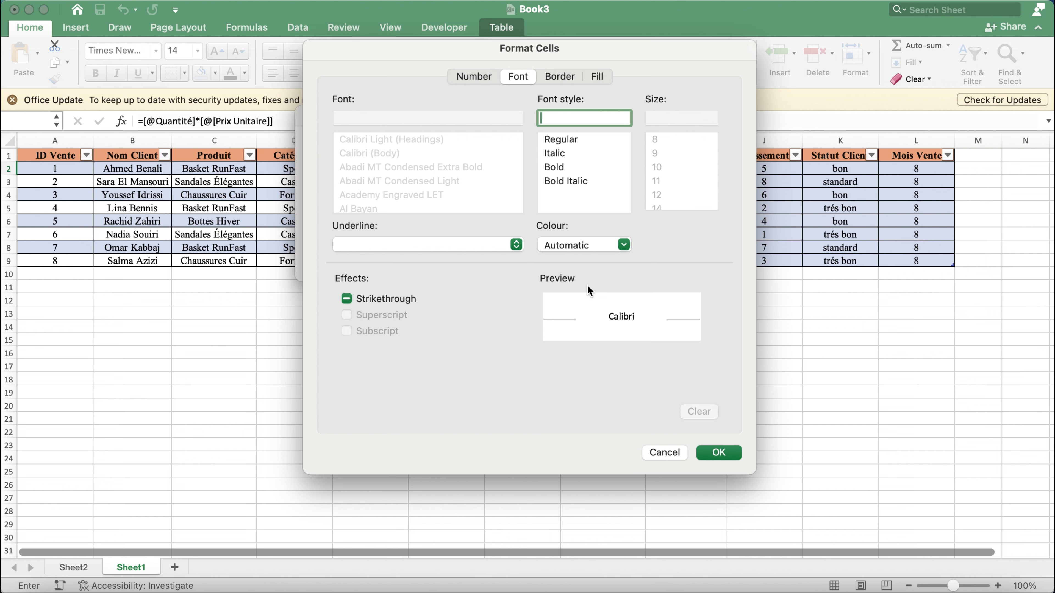
left_click(597, 244)
left_click(605, 312)
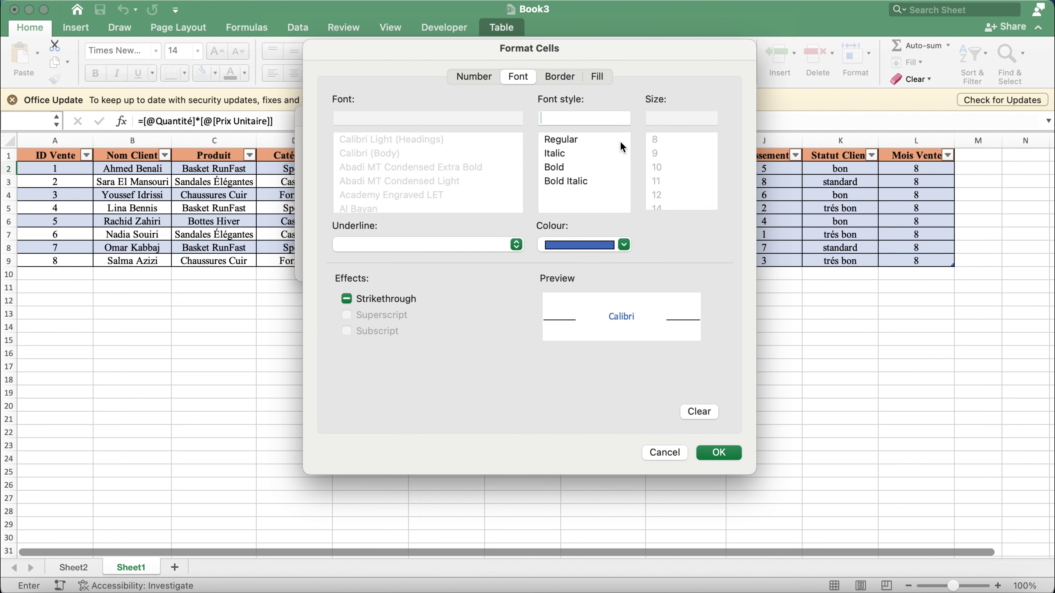
left_click(595, 76)
left_click(592, 125)
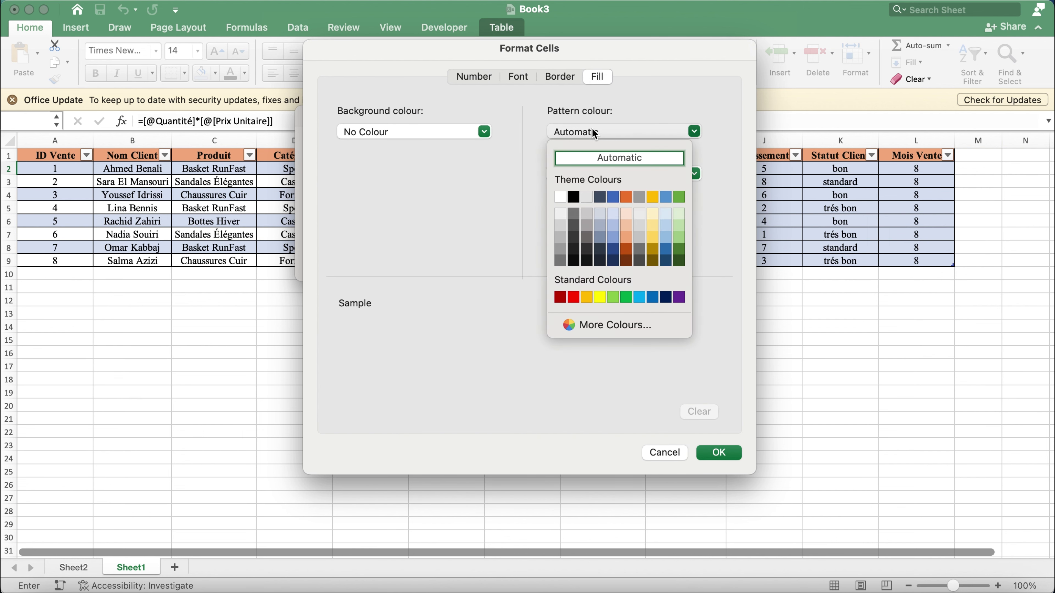
left_click(609, 208)
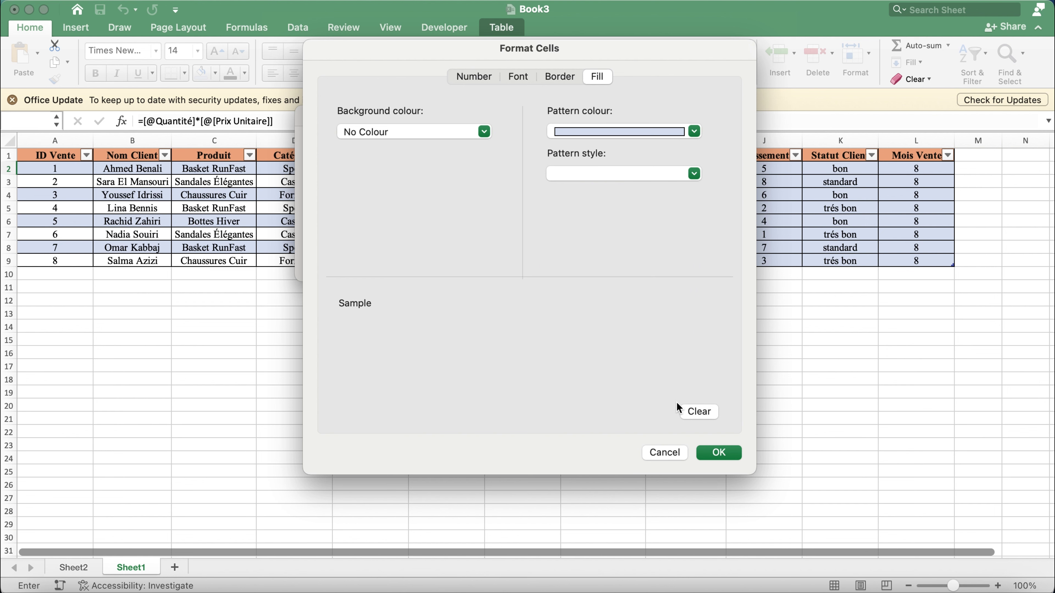
left_click(719, 453)
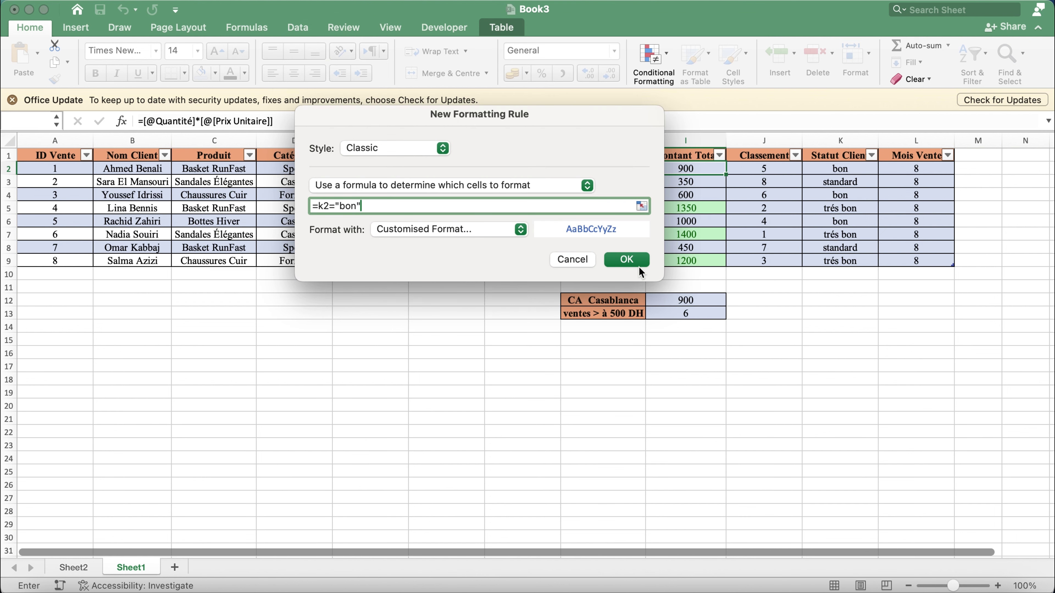
left_click(636, 260)
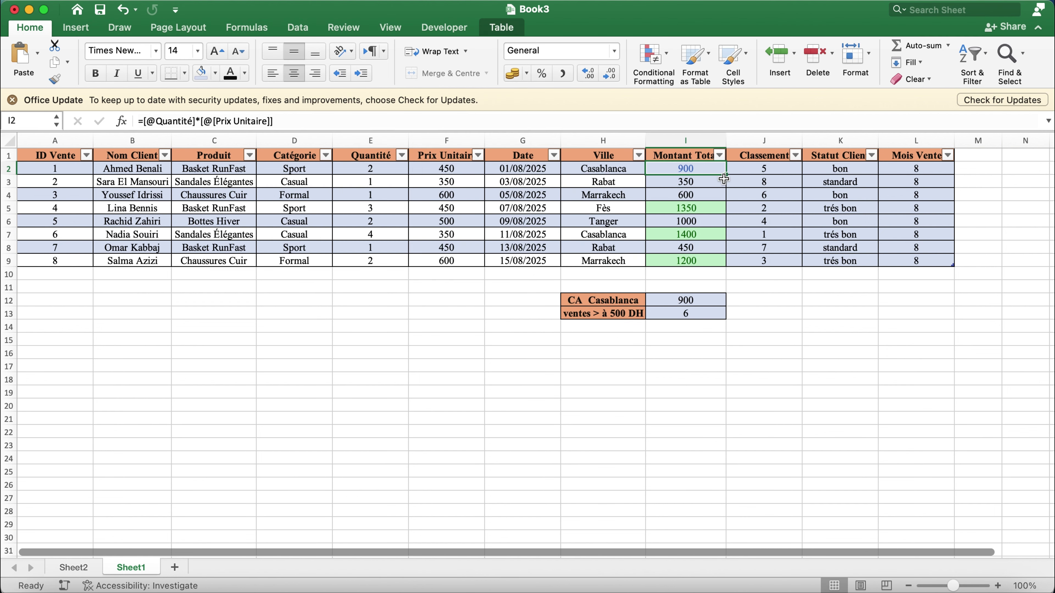
left_click_drag(726, 174, 731, 271)
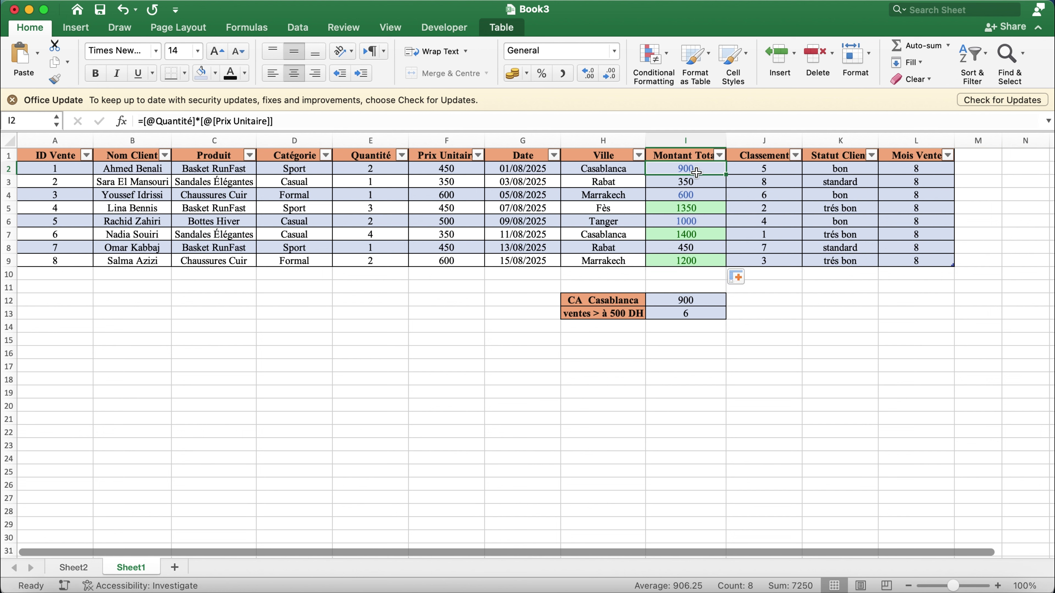
Step: Create another formula-based conditional formatting rule for I2 using =K2="standard"
left_click(655, 56)
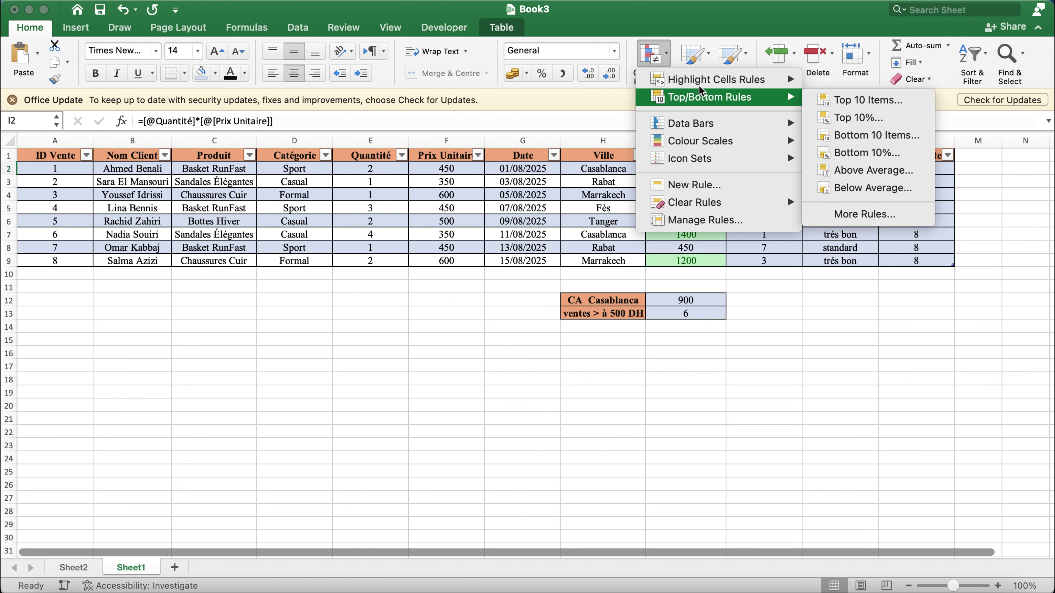
mouse_move(772, 79)
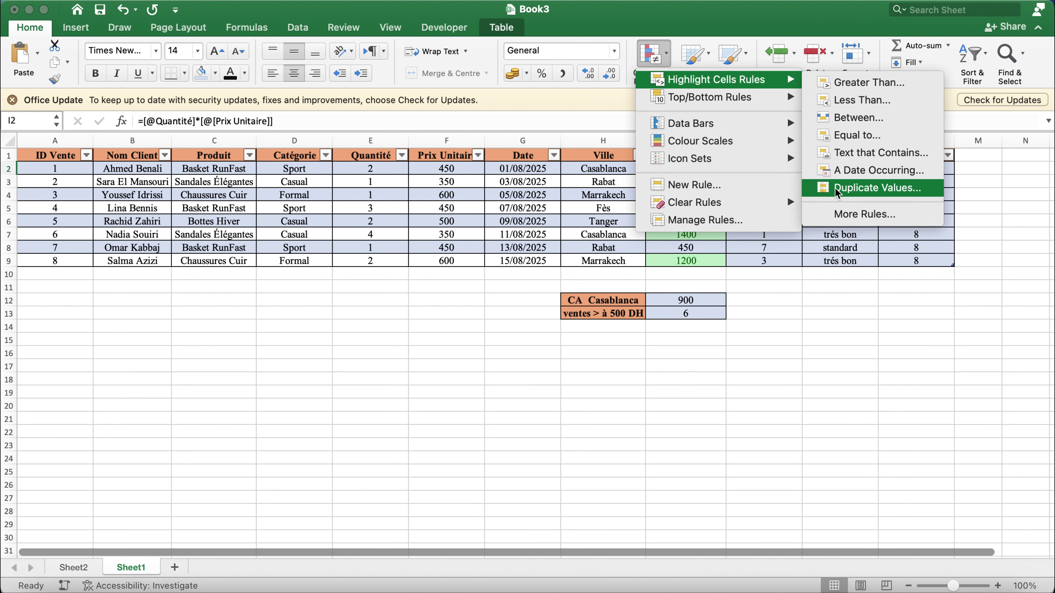
left_click(845, 213)
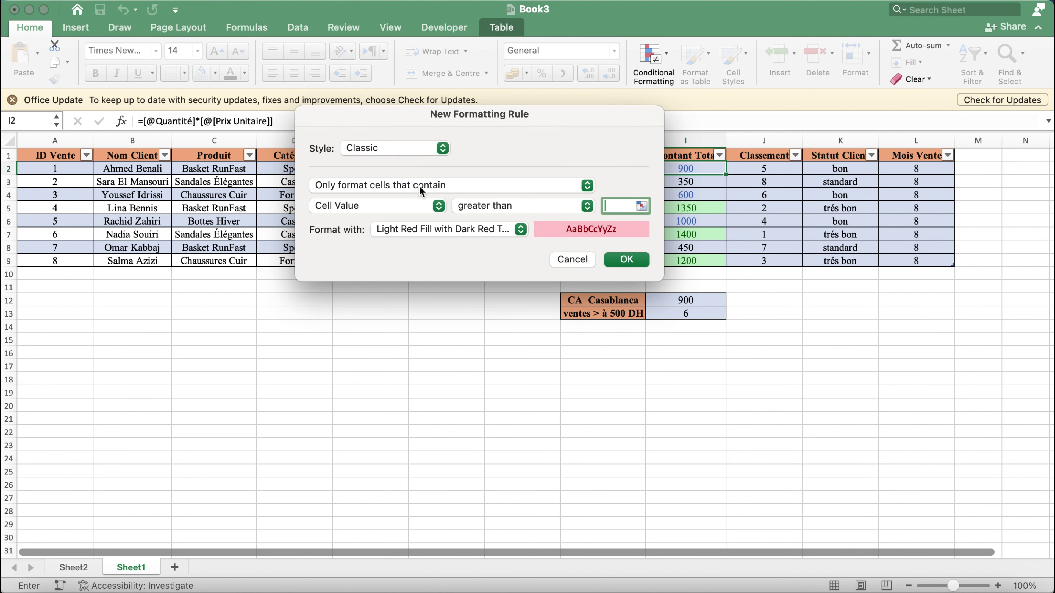
left_click(408, 185)
left_click(408, 251)
left_click(415, 205)
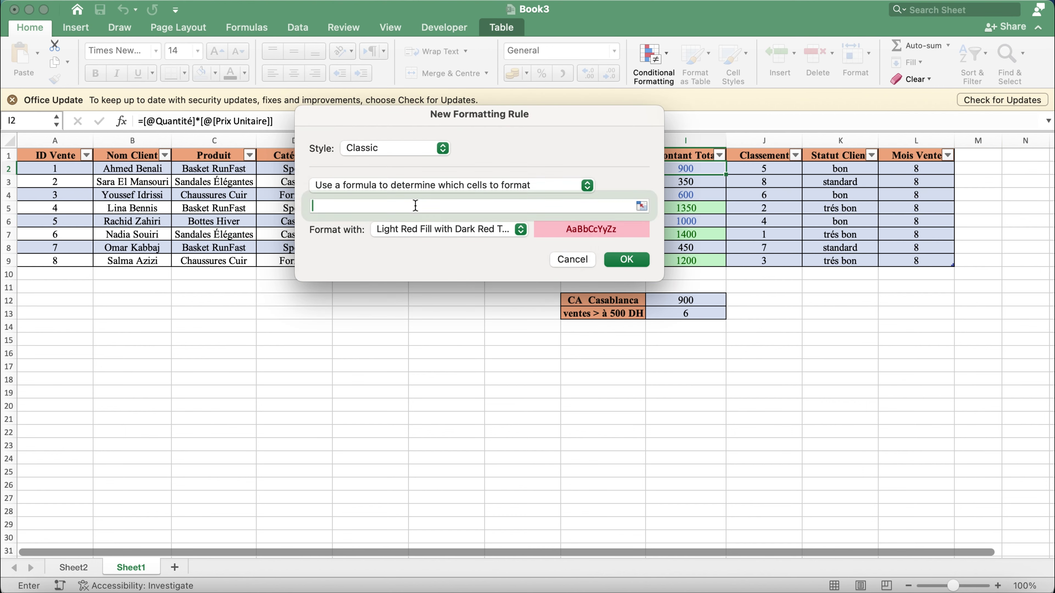
type("=")
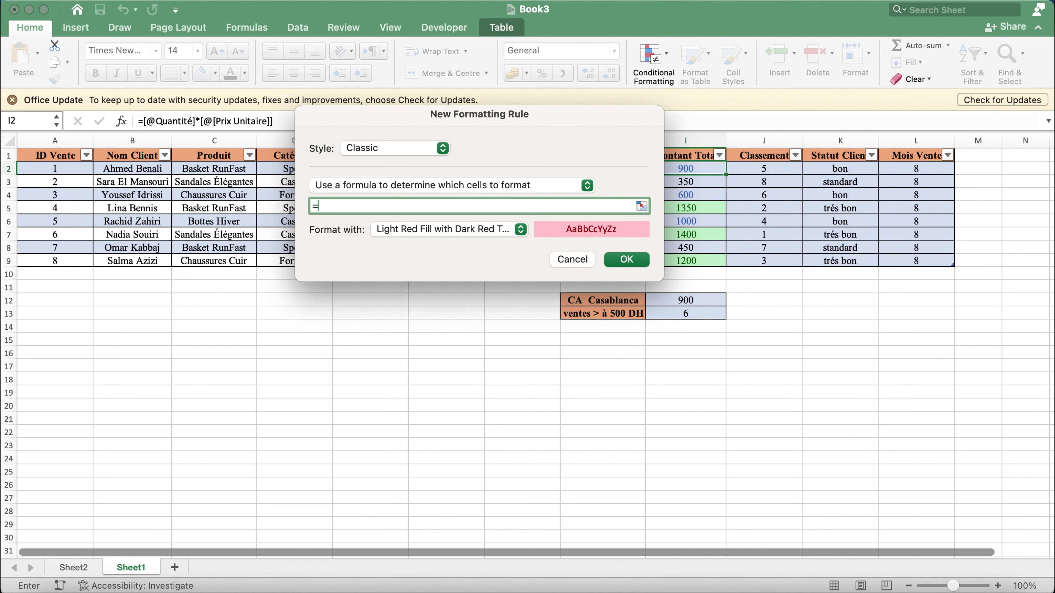
type("K2=\"standard\"")
Step: Give the "standard" rule a custom format with orange font and light orange pattern colour, and fill I2 down to I9
left_click(402, 226)
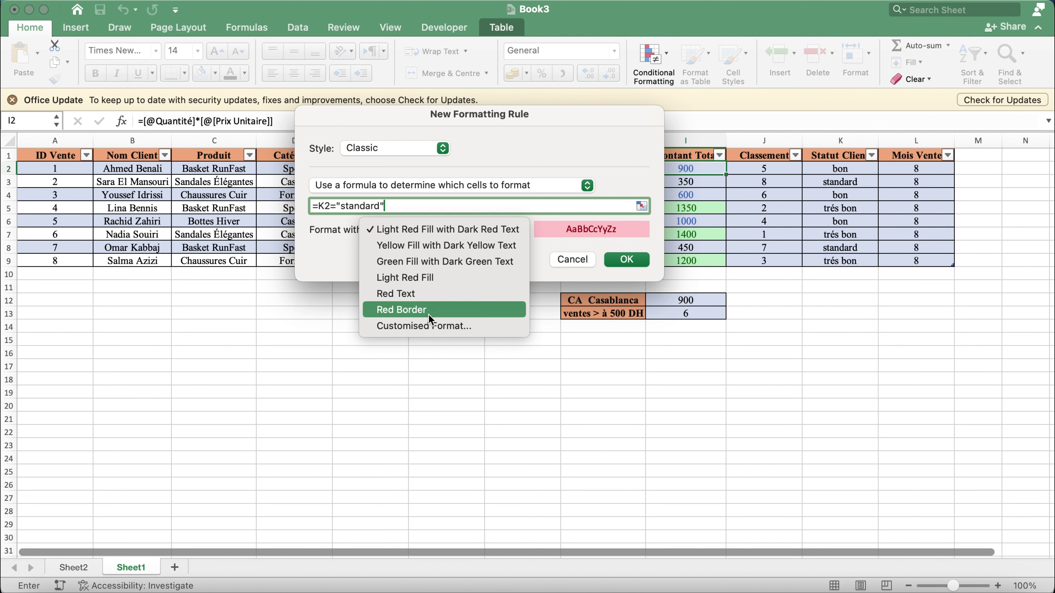
left_click(429, 326)
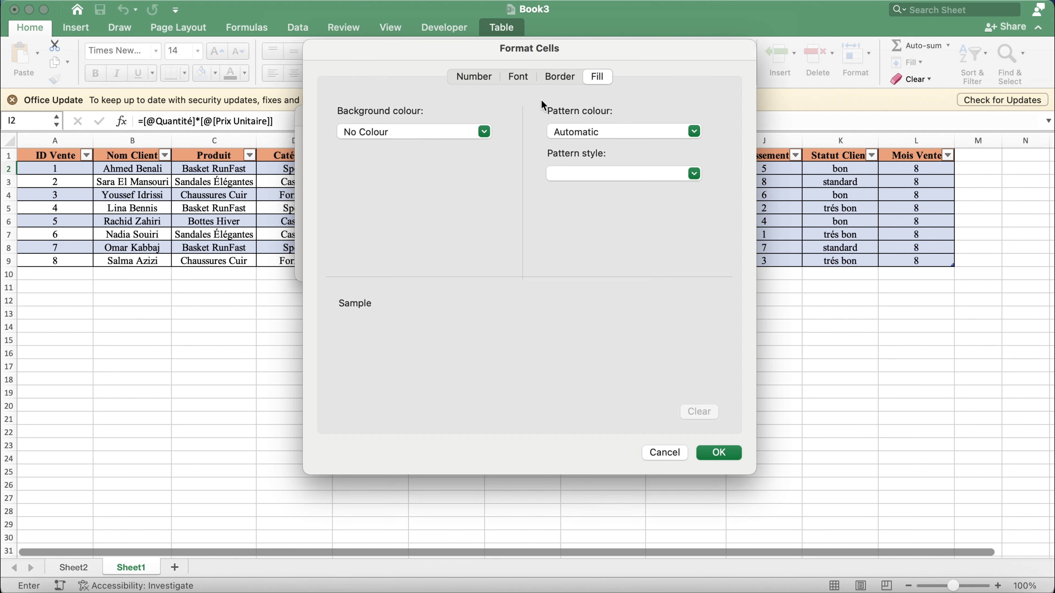
left_click(565, 132)
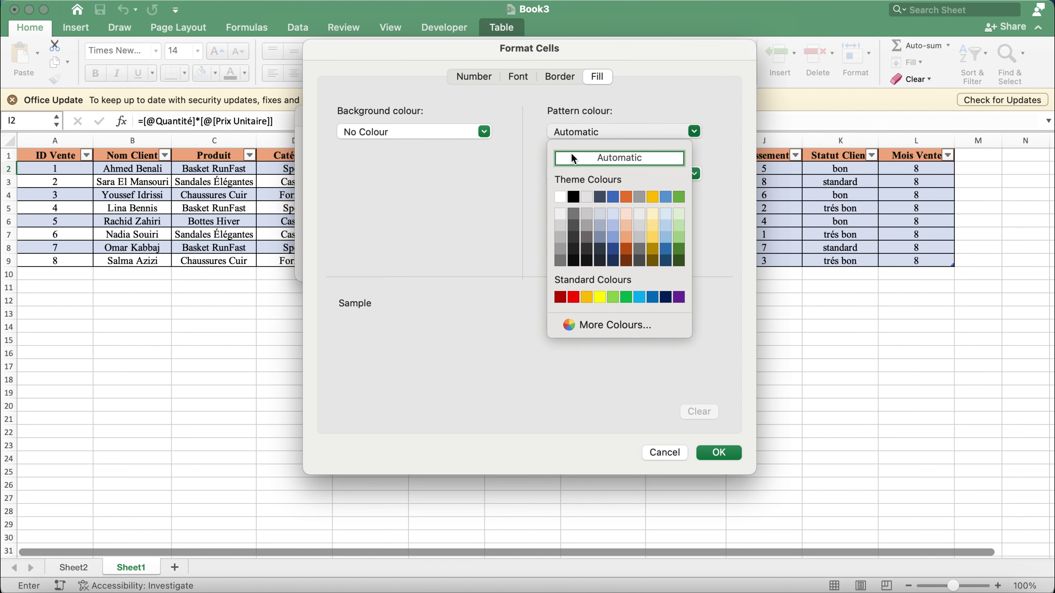
left_click(630, 211)
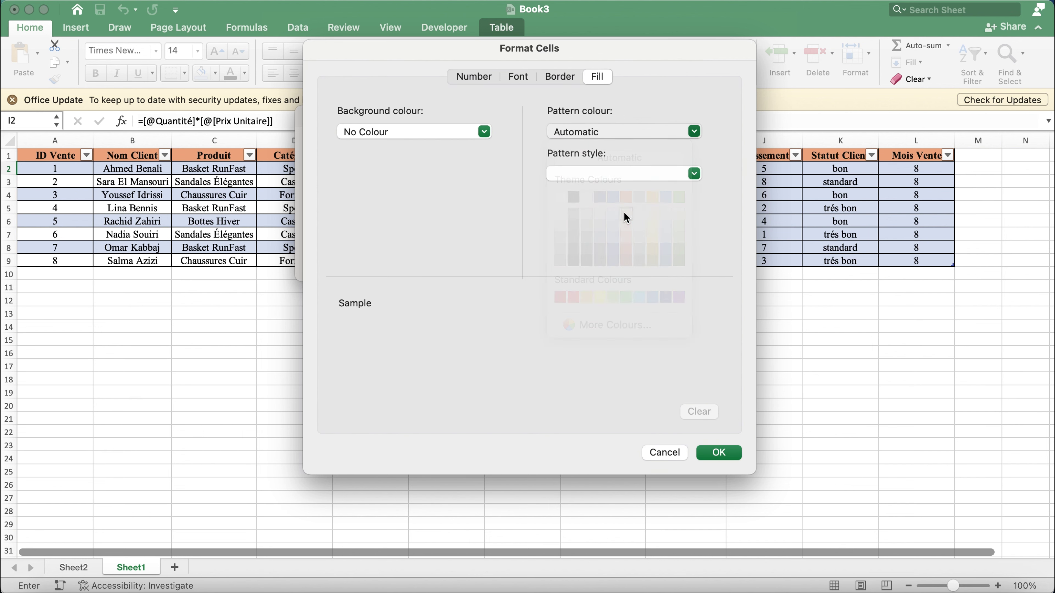
left_click(516, 77)
left_click(569, 244)
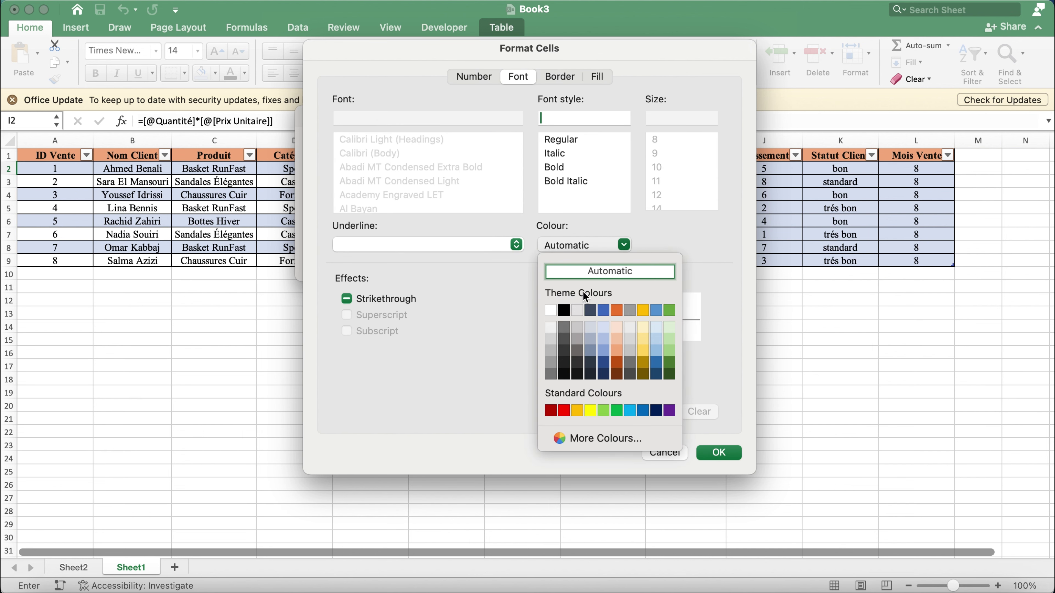
left_click(616, 310)
left_click(561, 81)
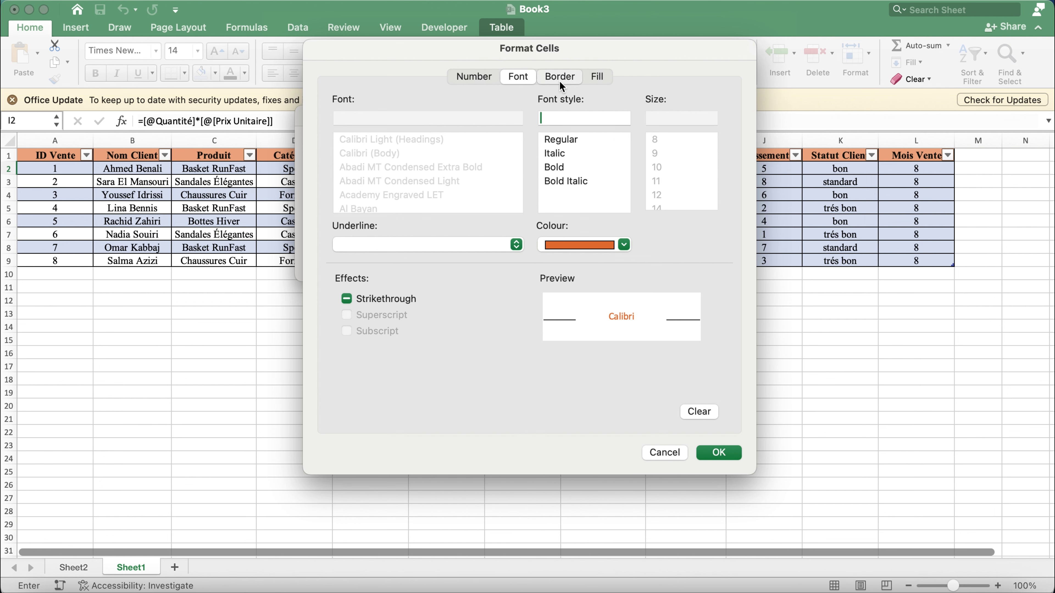
left_click(493, 77)
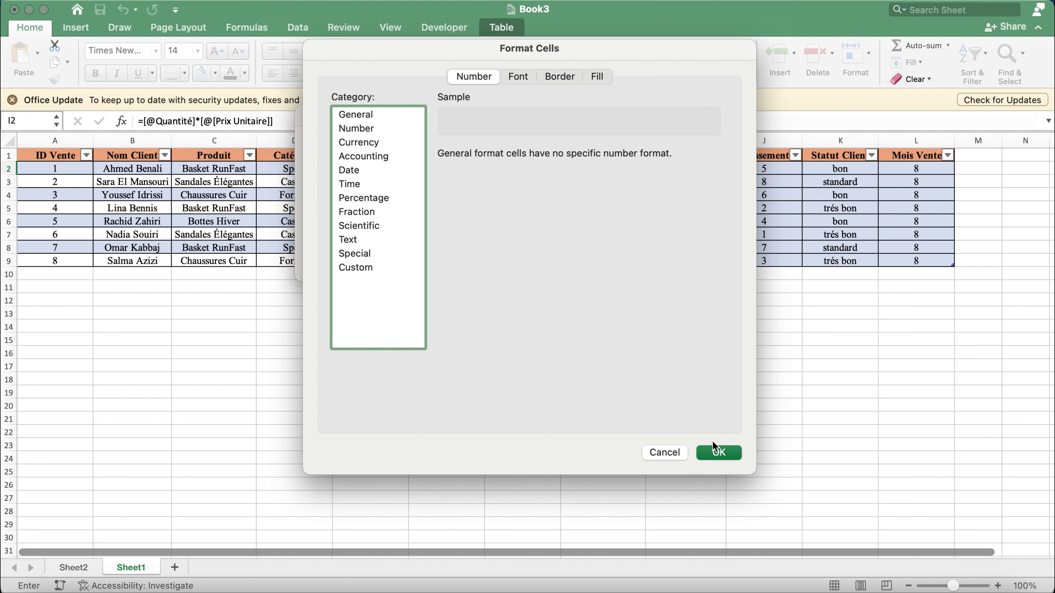
left_click(718, 452)
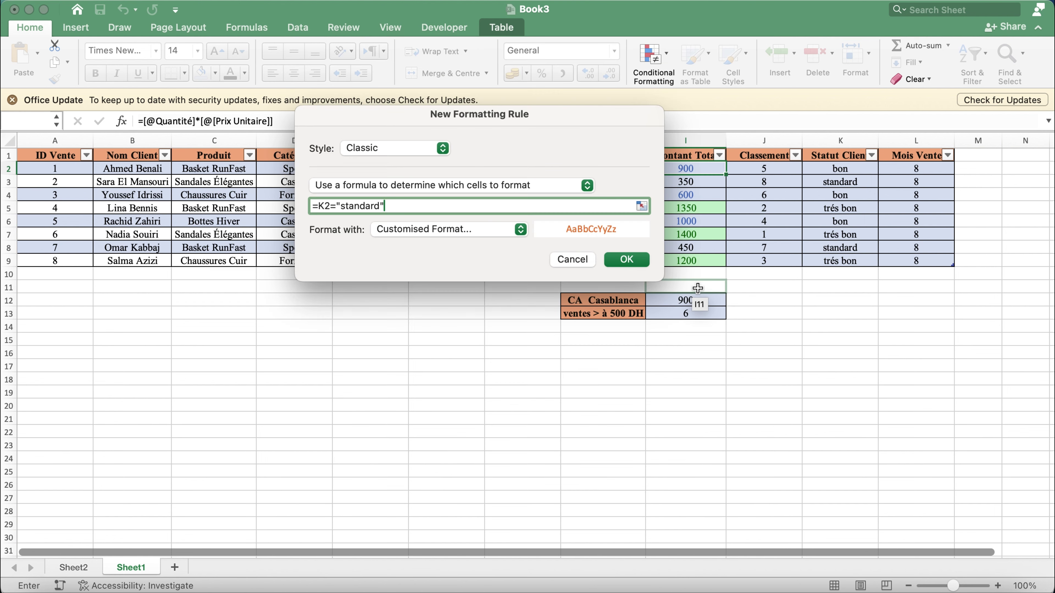
left_click(628, 260)
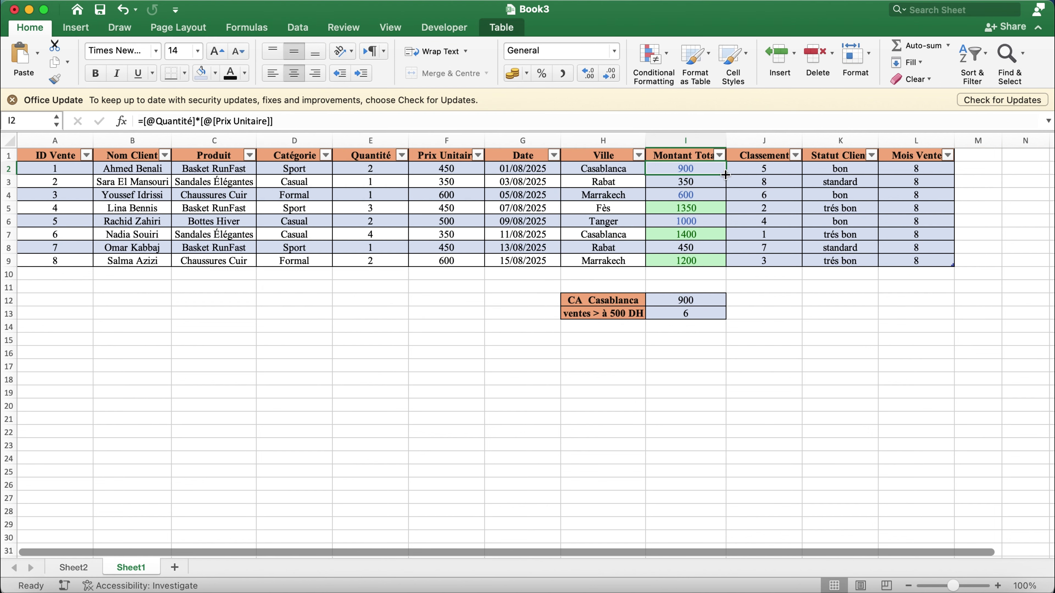
key("super+shift+Down")
left_click(702, 262)
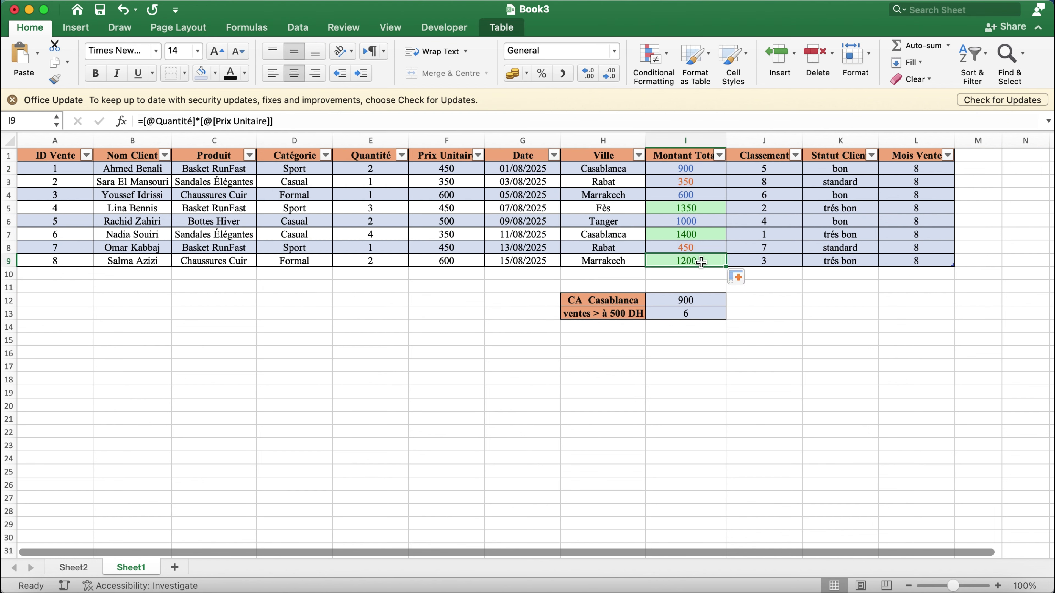